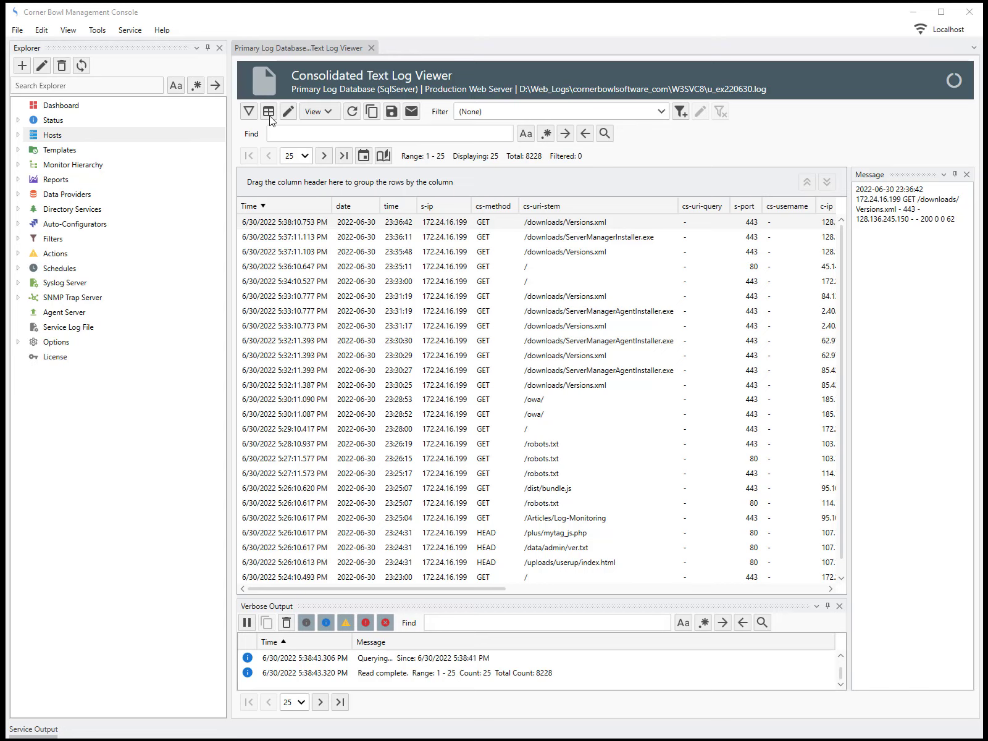
Close the log viewer and bring up actions for D:\Web_Logs under Production Web Server's W3C File Consolidation
left_click(371, 48)
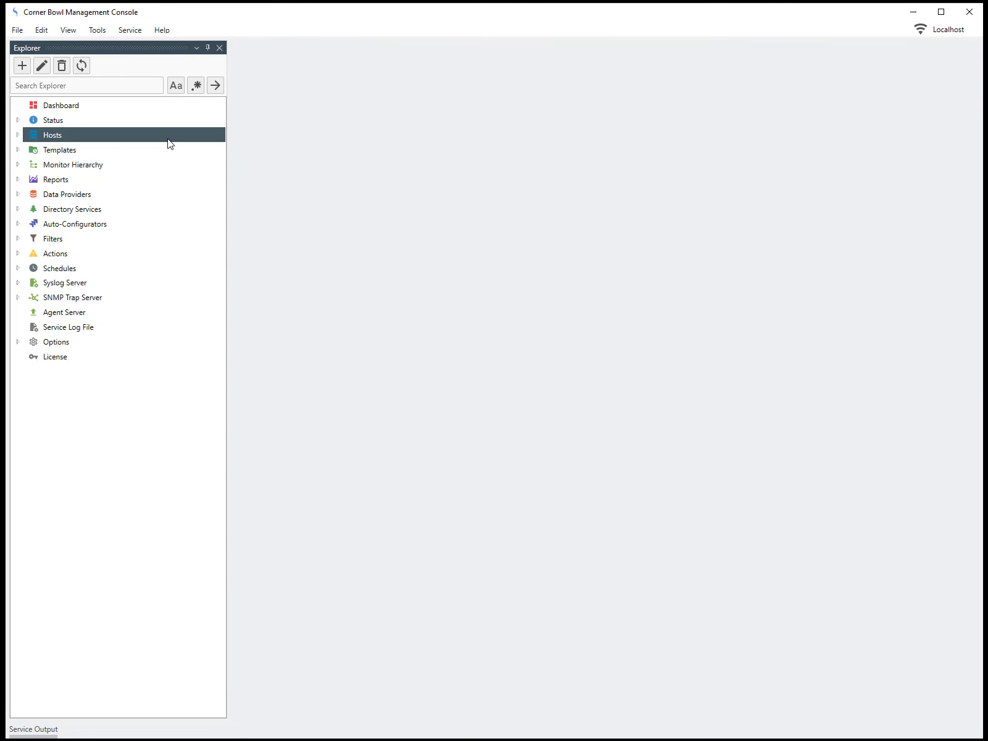
left_click(18, 135)
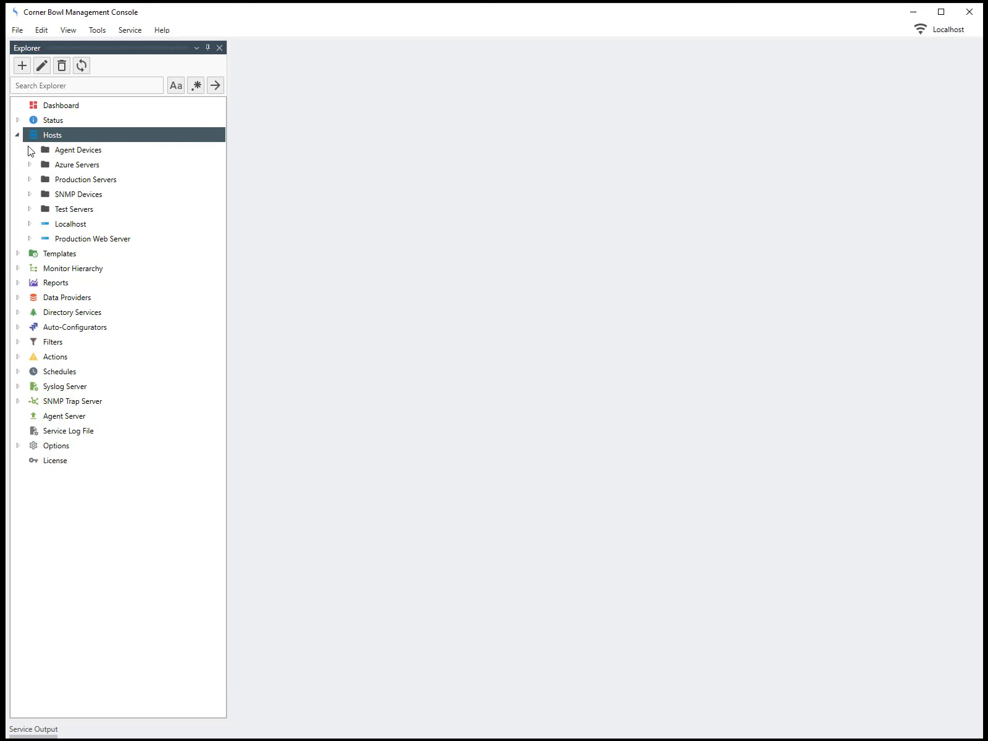
left_click(29, 239)
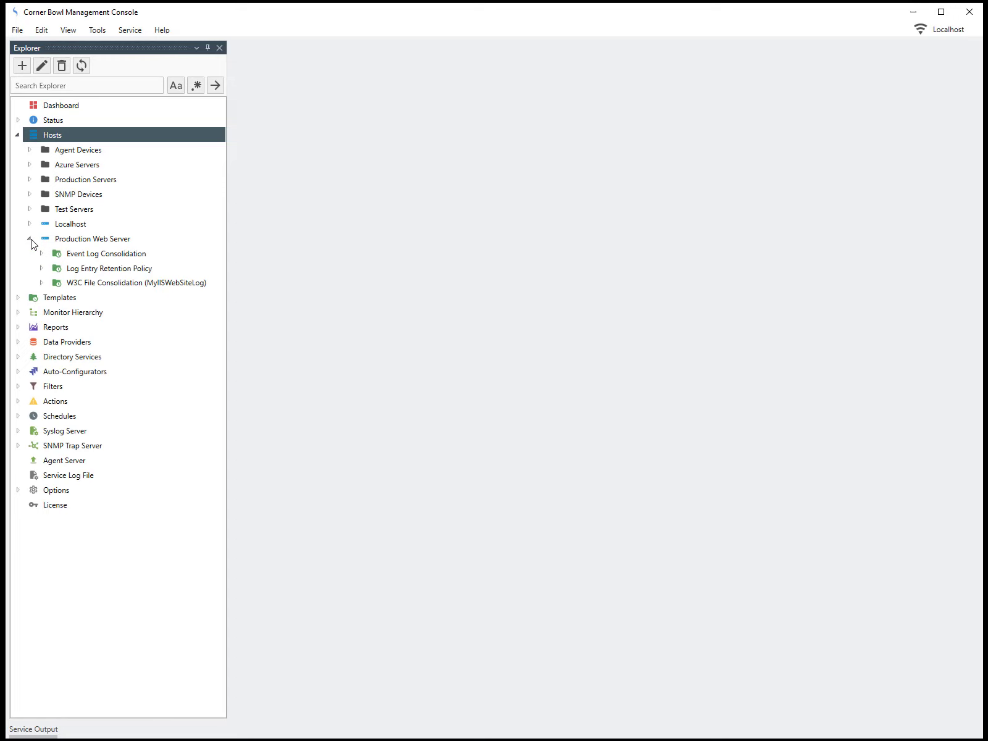
left_click(88, 284)
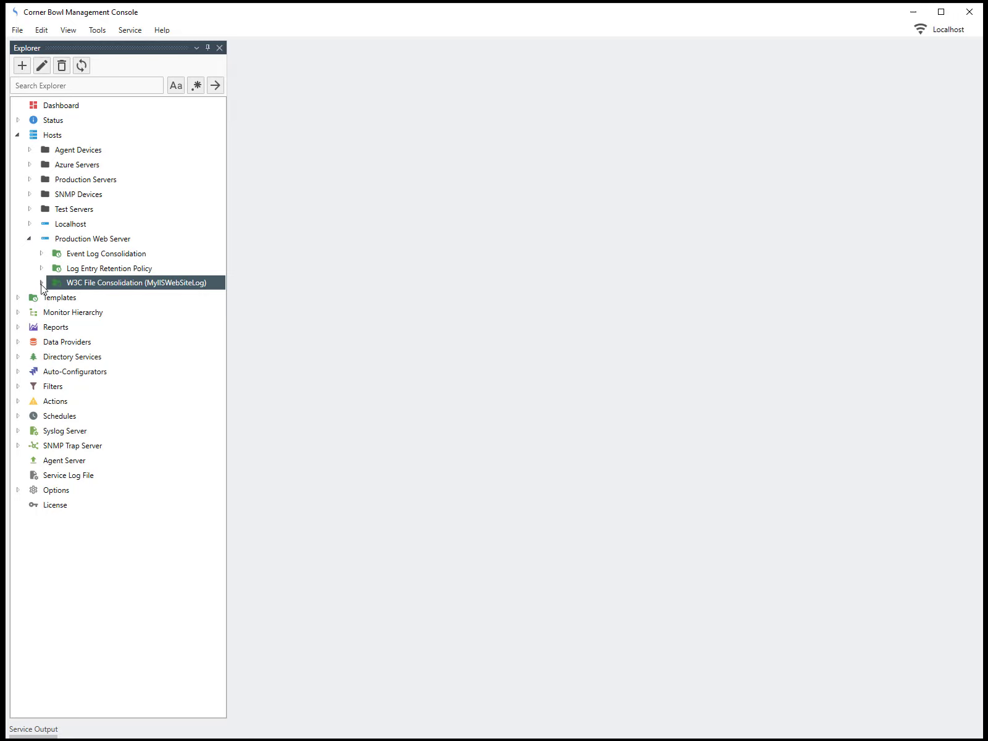
left_click(42, 283)
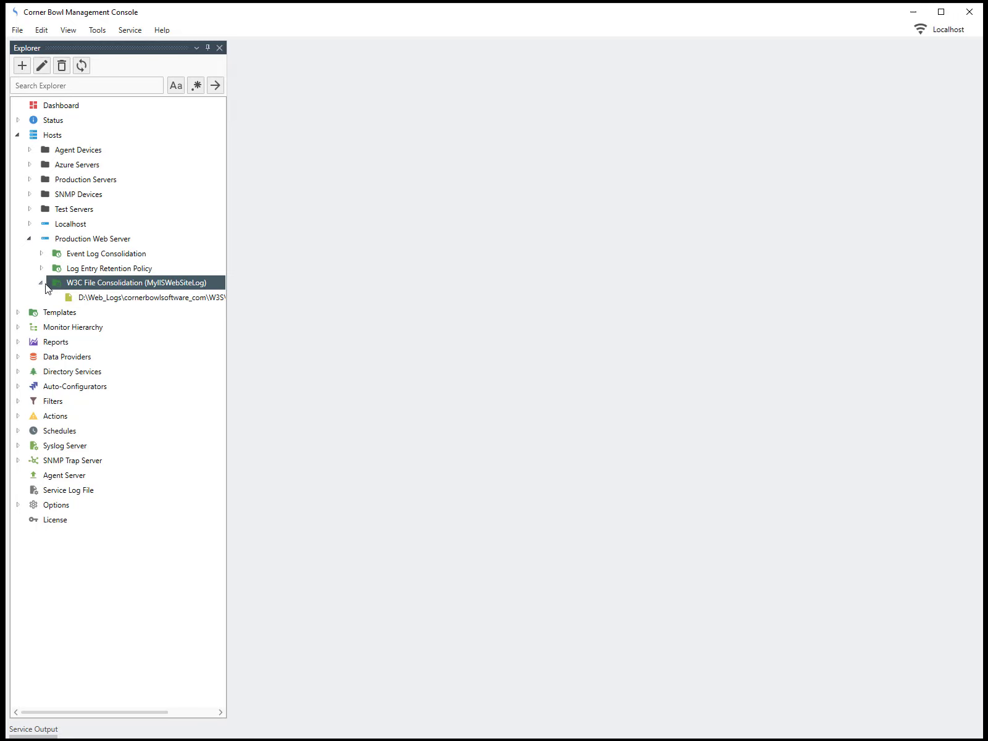
right_click(97, 299)
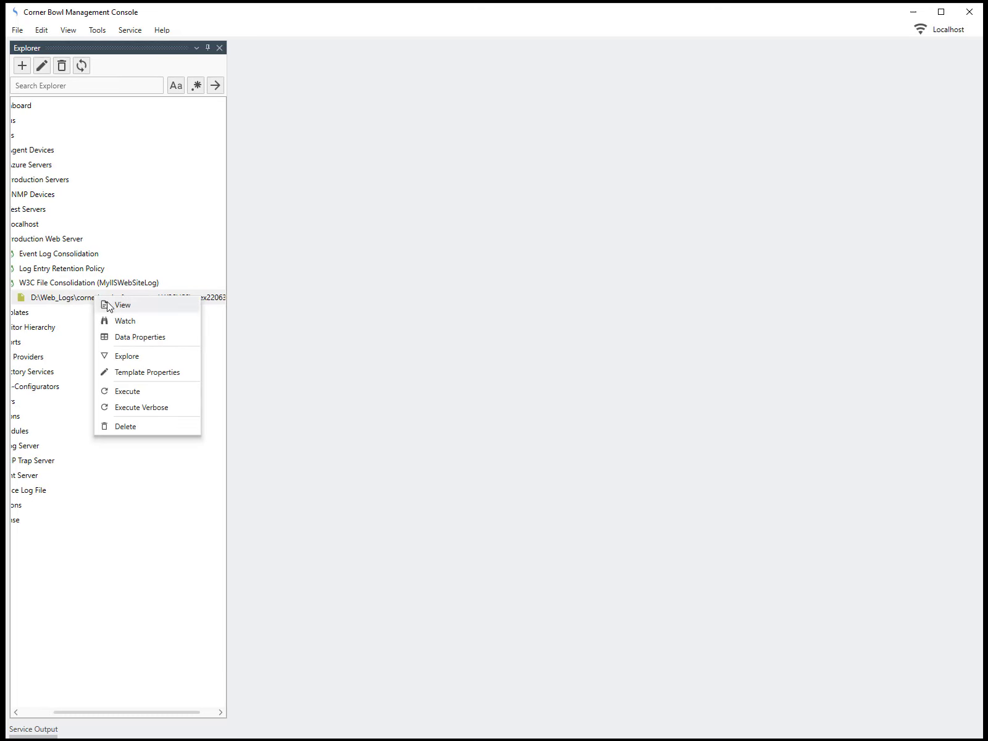
View the D:\Web_Logs file in the consolidated viewer at 1000 entries per page
left_click(109, 305)
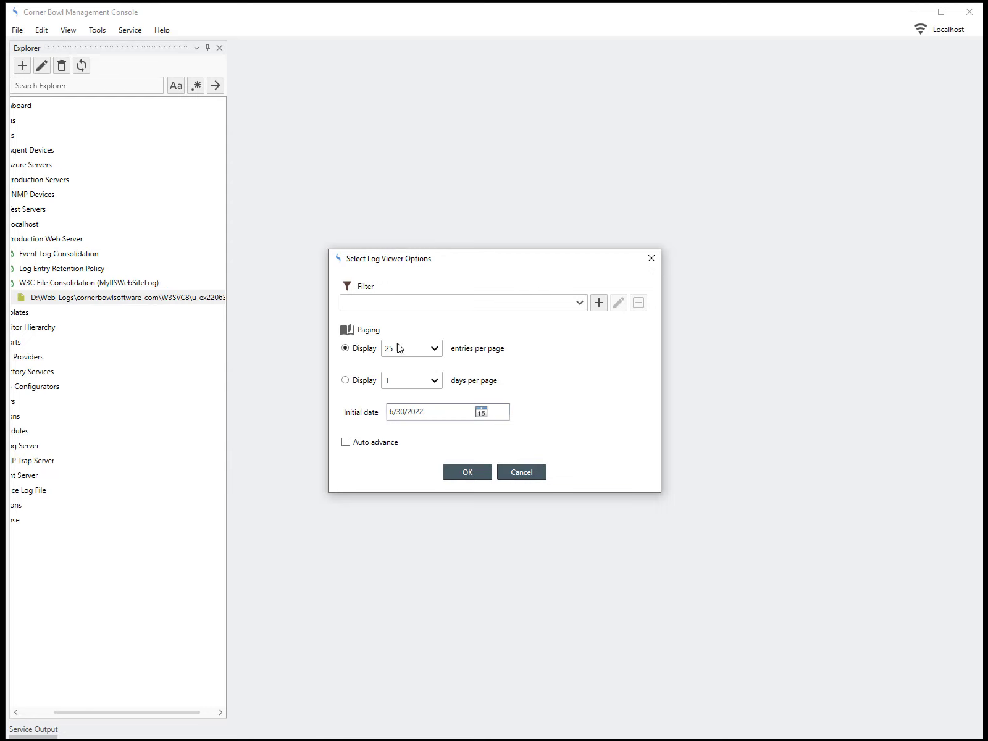
left_click(435, 349)
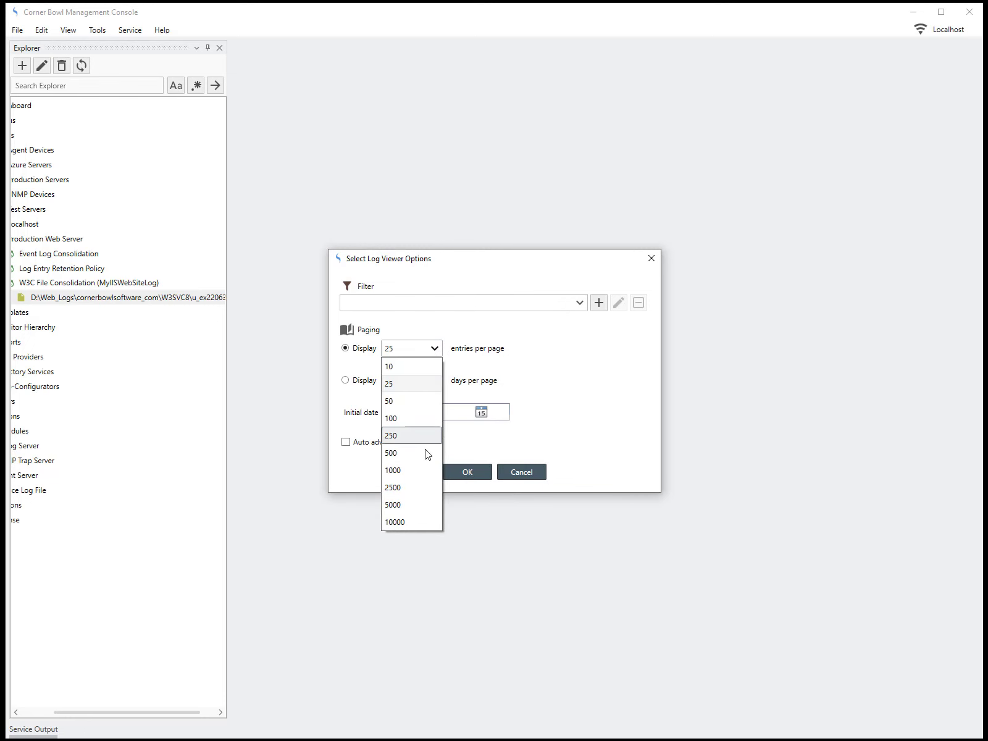
left_click(424, 470)
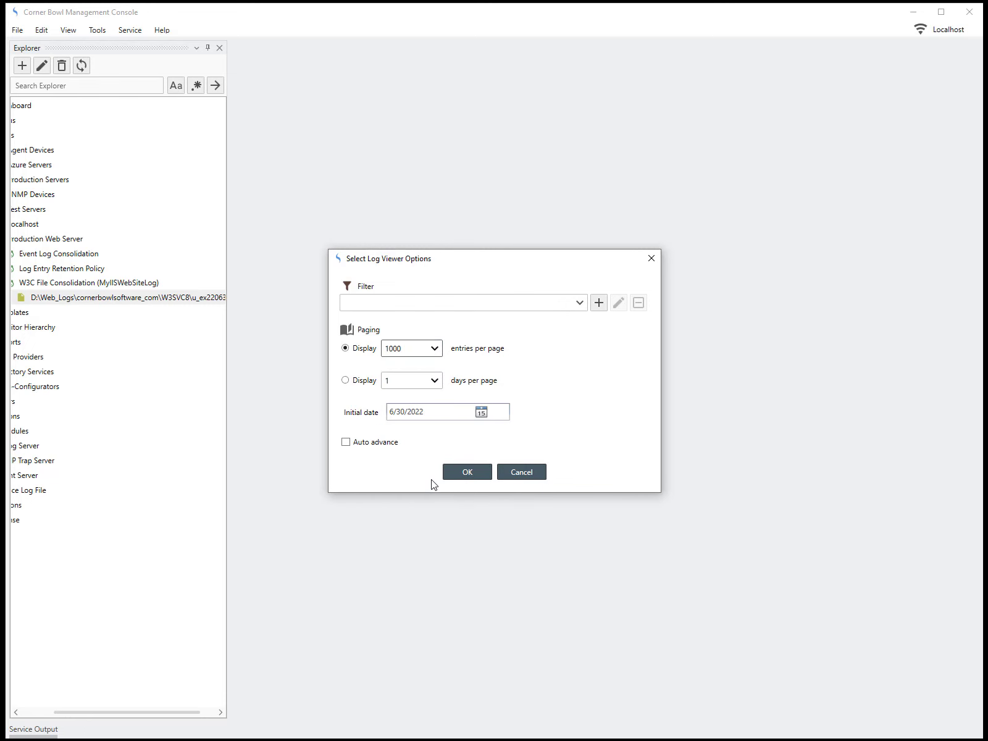
left_click(452, 470)
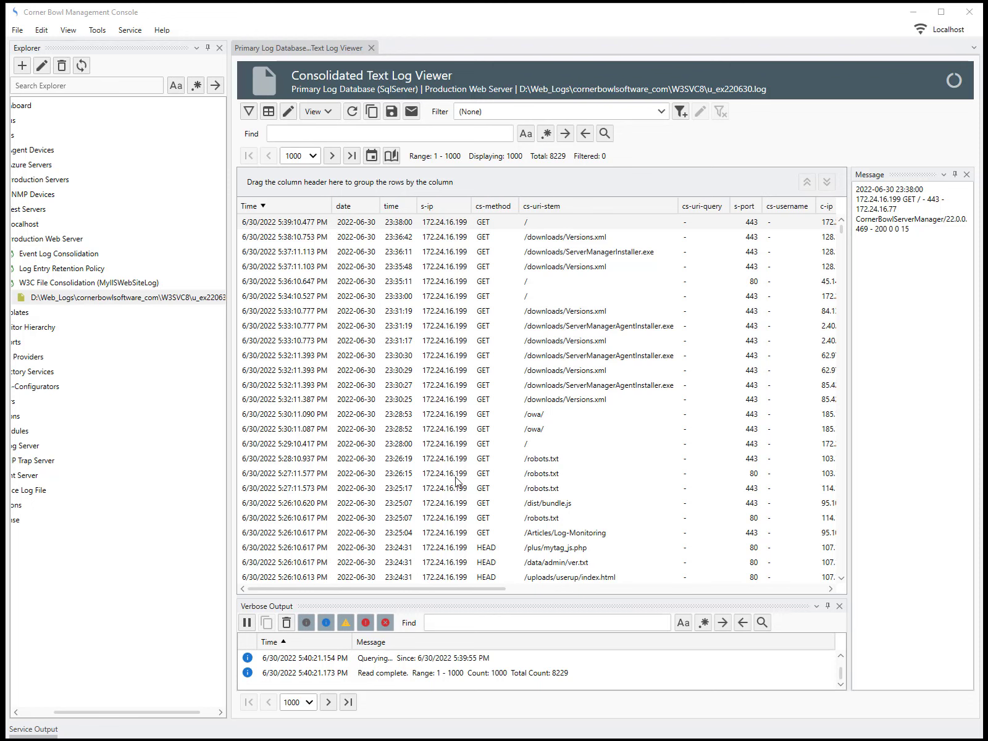
Group entries by sc-status and start Filter Selected Entries from the /TestError500 row in group 500
left_click_drag(426, 587, 757, 594)
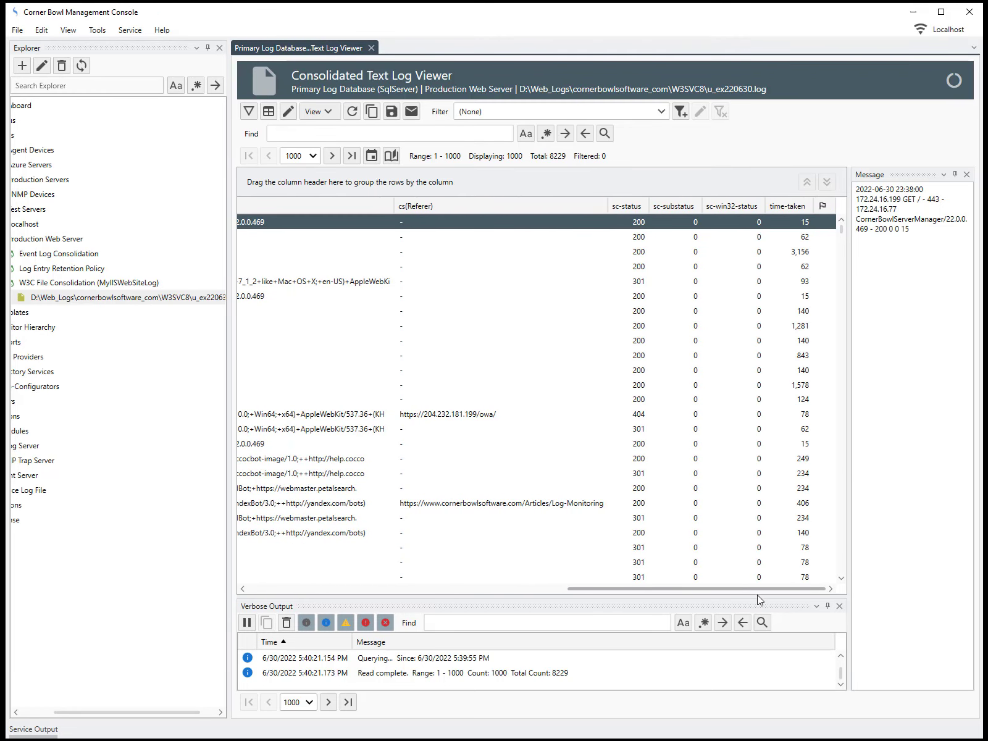
left_click_drag(447, 187, 425, 187)
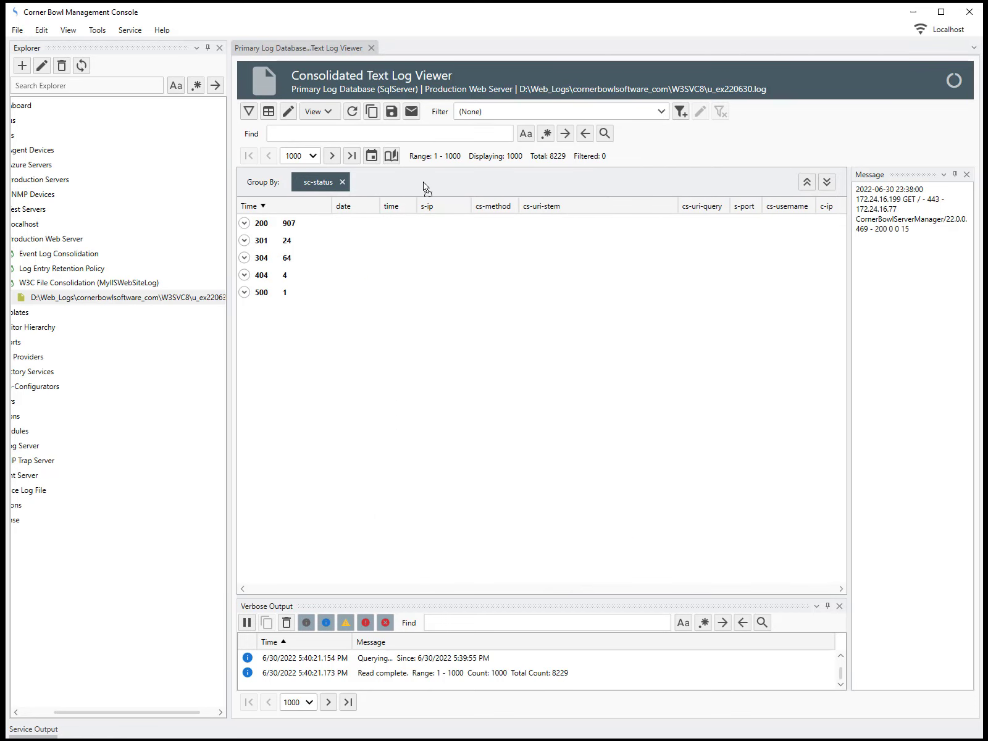
left_click(245, 293)
left_click(268, 308)
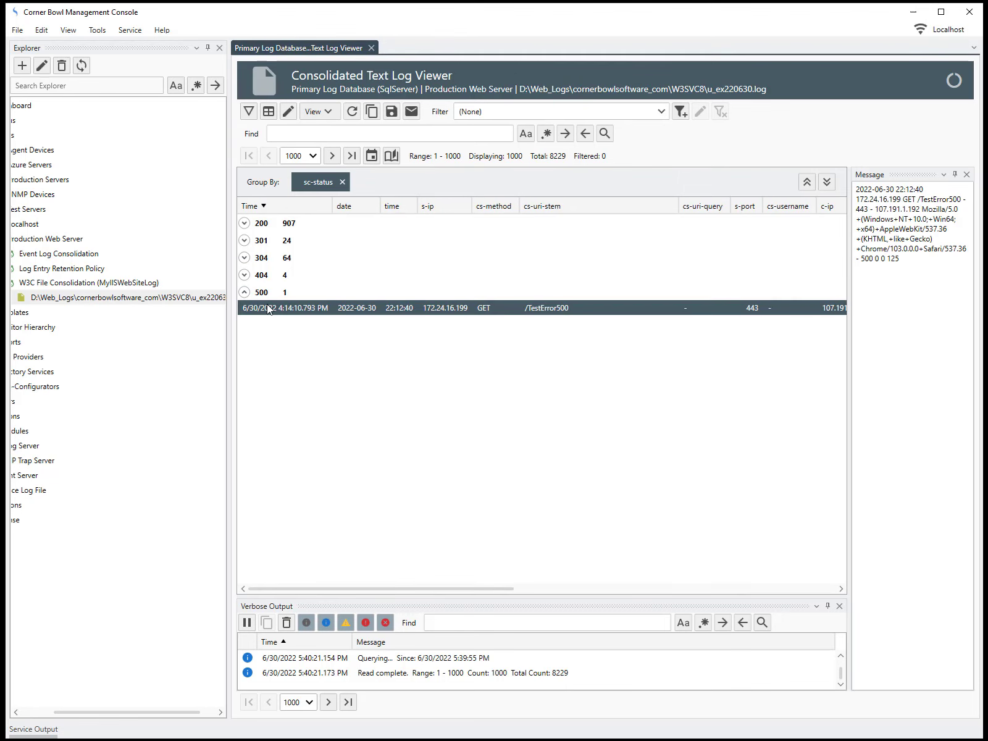
right_click(268, 308)
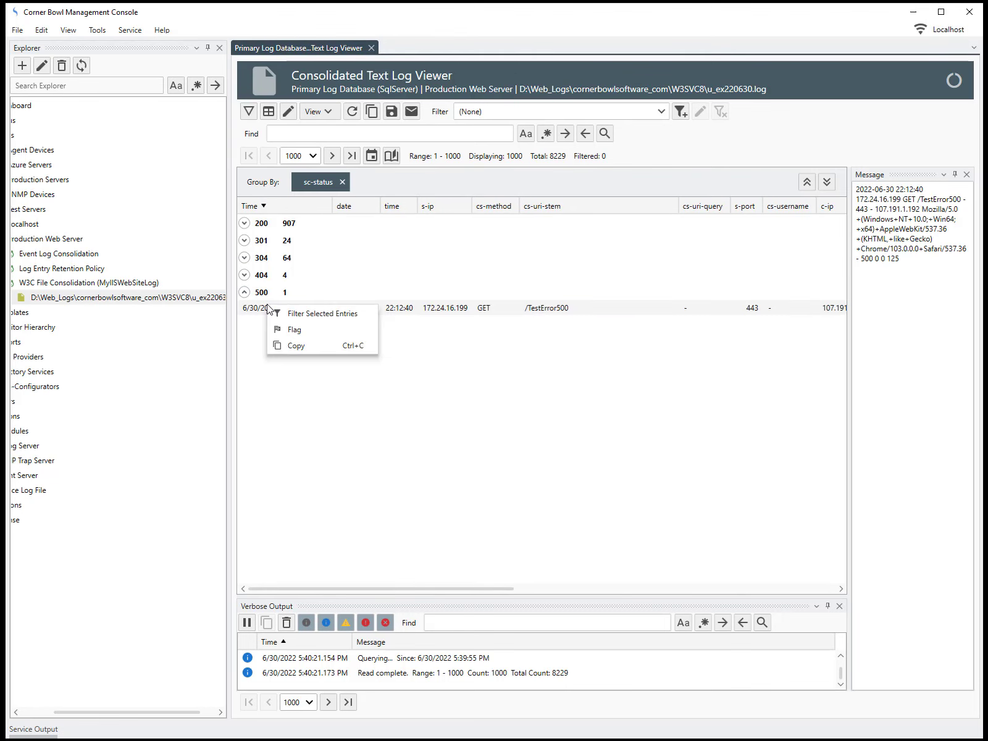
left_click(293, 315)
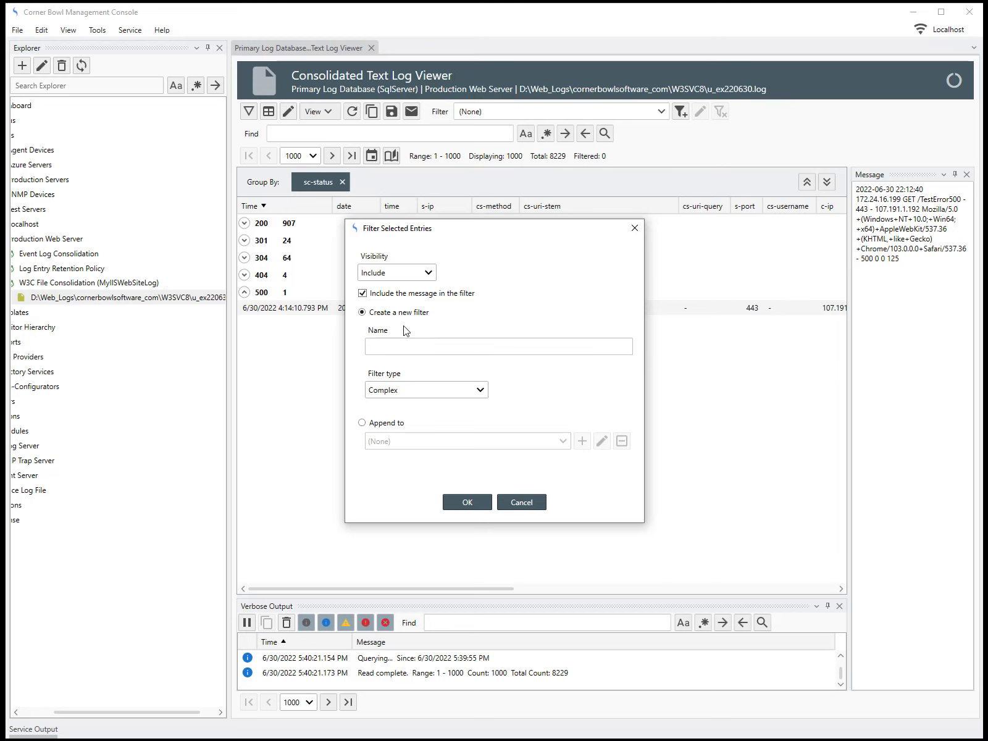
Create a filter named 'IIS 500 Errors' with the message text excluded
left_click(371, 298)
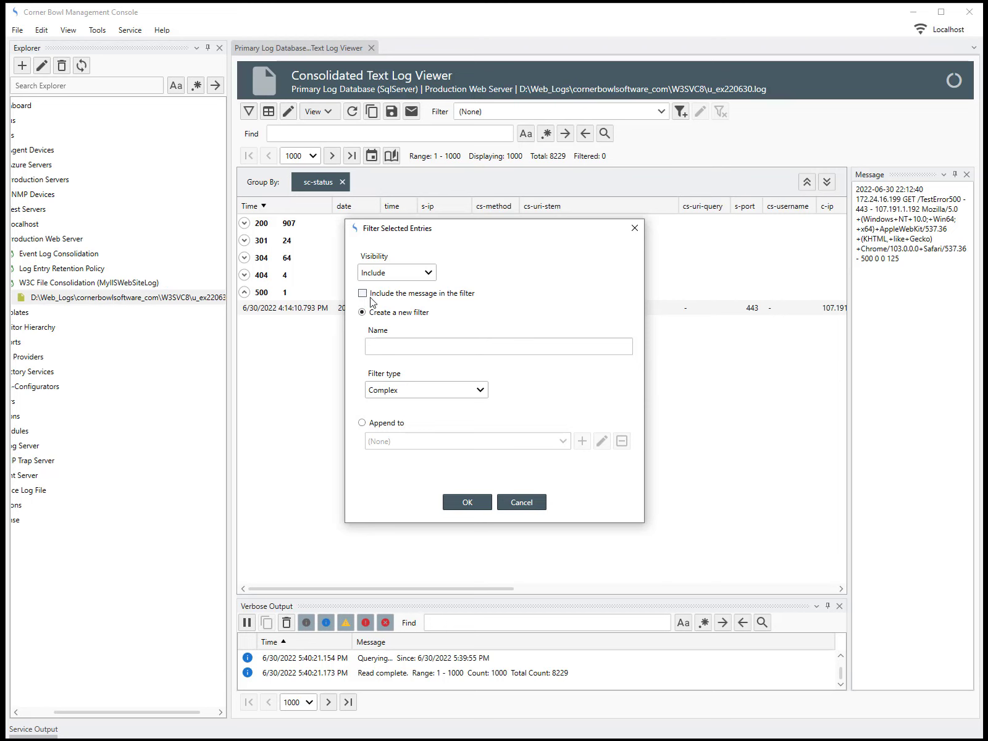
left_click(380, 343)
type("IIS")
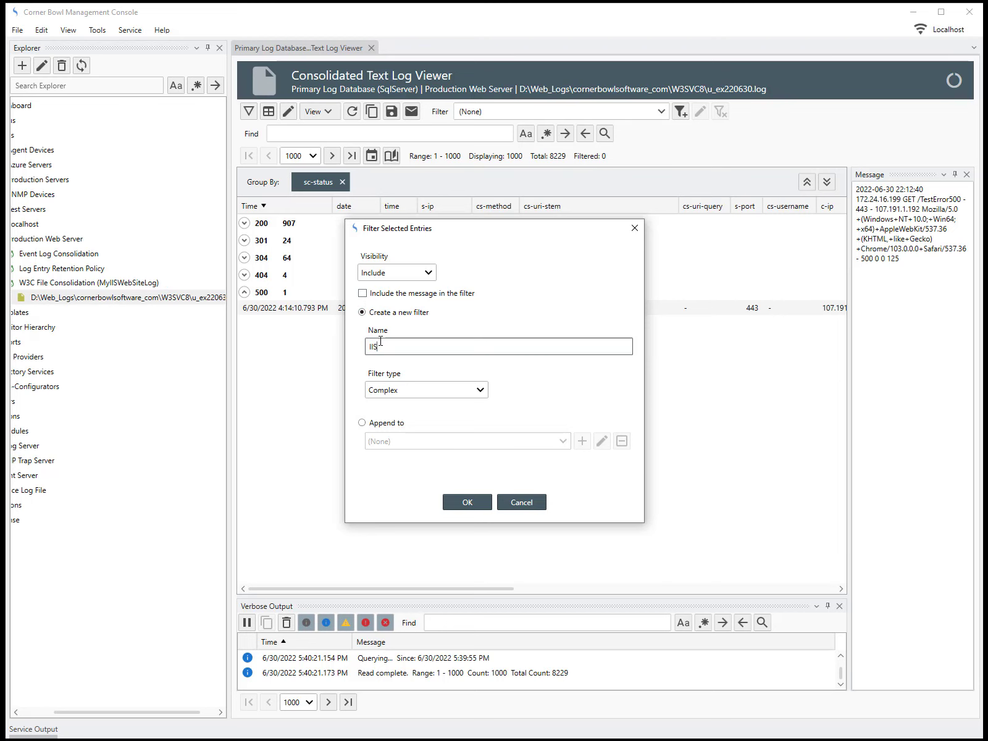
type(" 500 Errors")
left_click(461, 502)
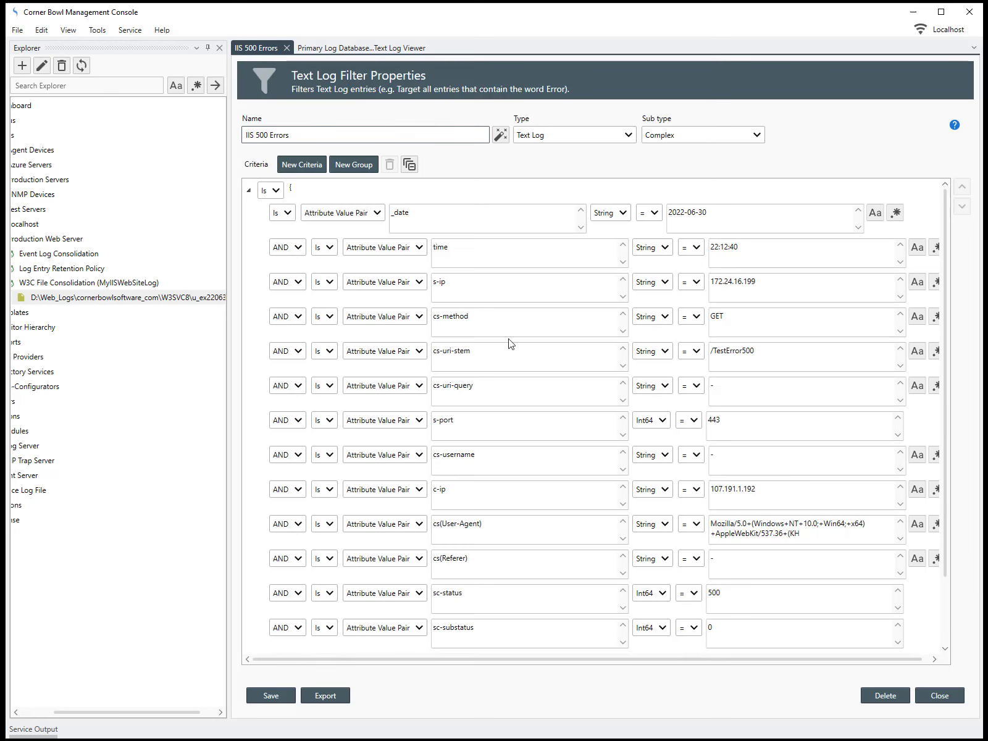
Delete every criterion from _date through time-taken except sc-status = 500
left_click(366, 231)
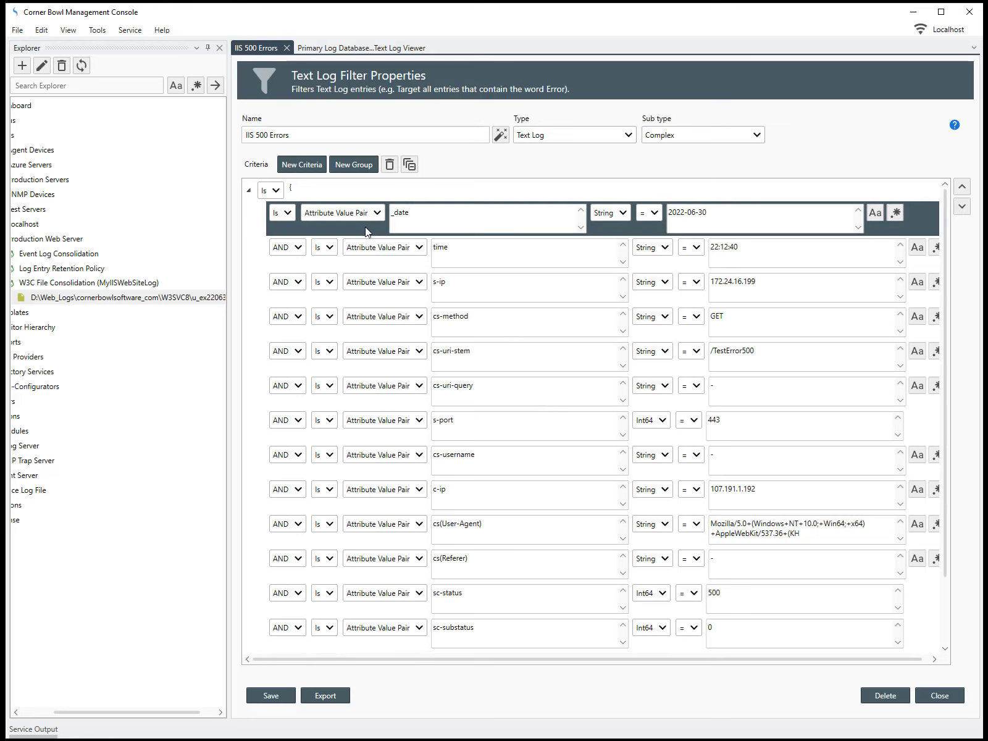
key("Delete")
key("Delete")
key("Delete")
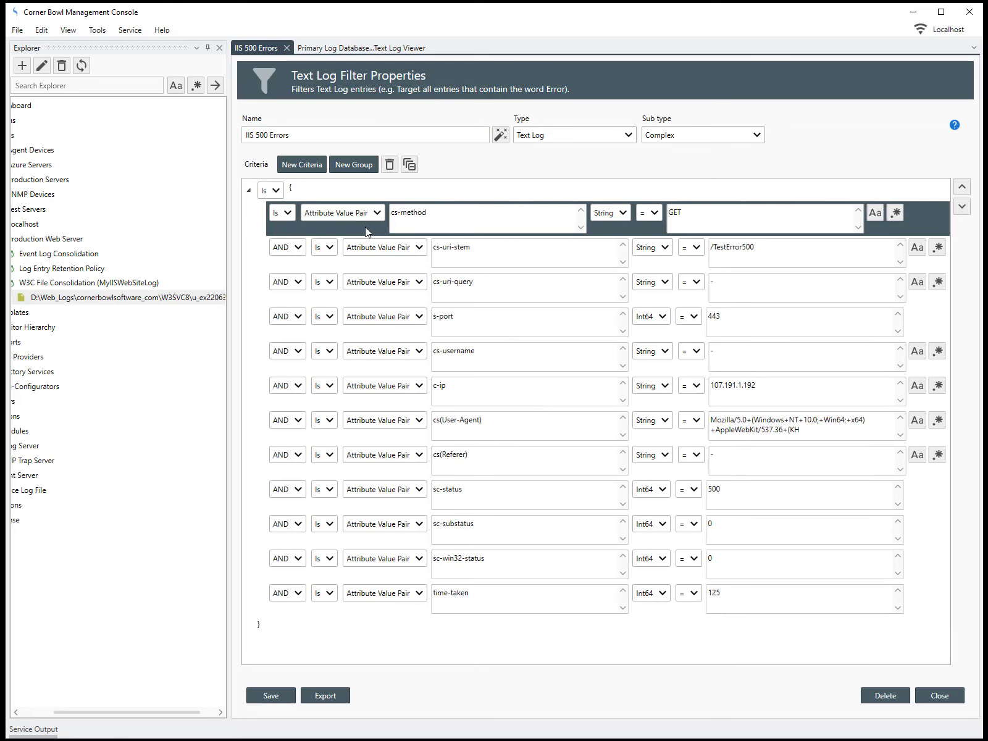
key("Delete")
key("Delete")
key("Delete")
key("Delete")
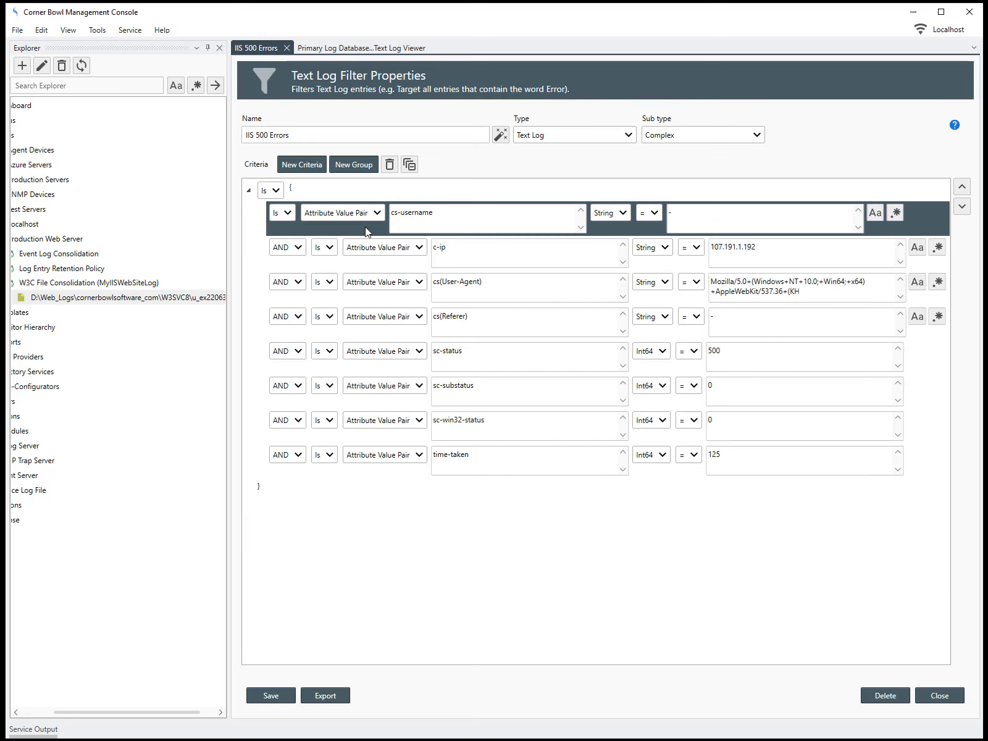
key("Delete")
key("Delete")
key("Delete")
key("Delete")
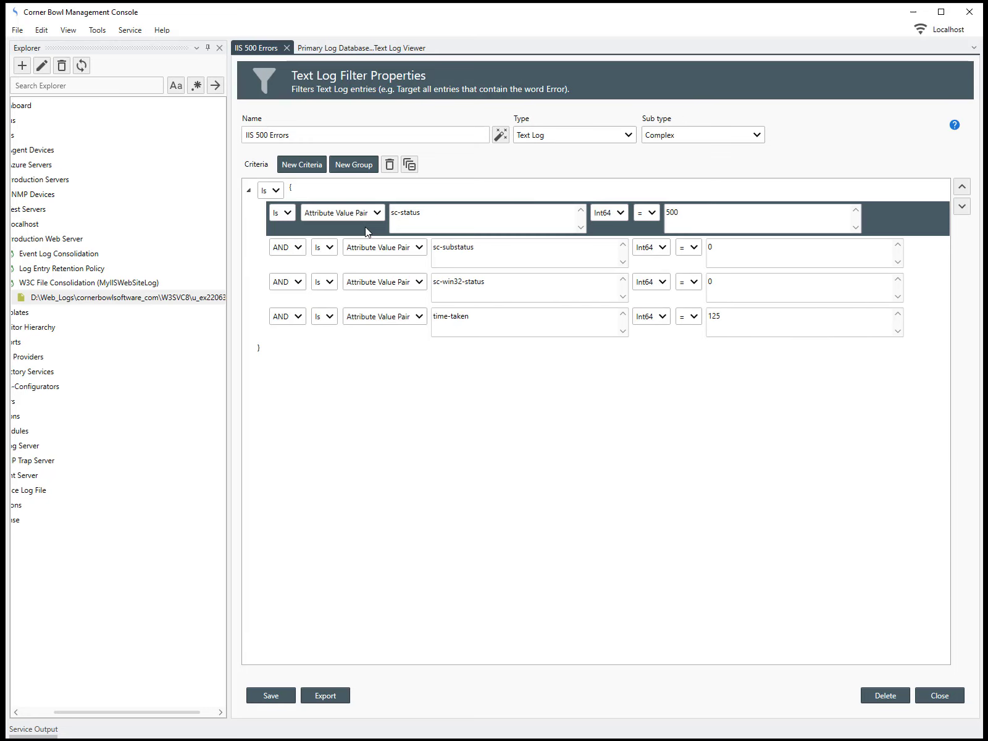
left_click(304, 262)
key("Delete")
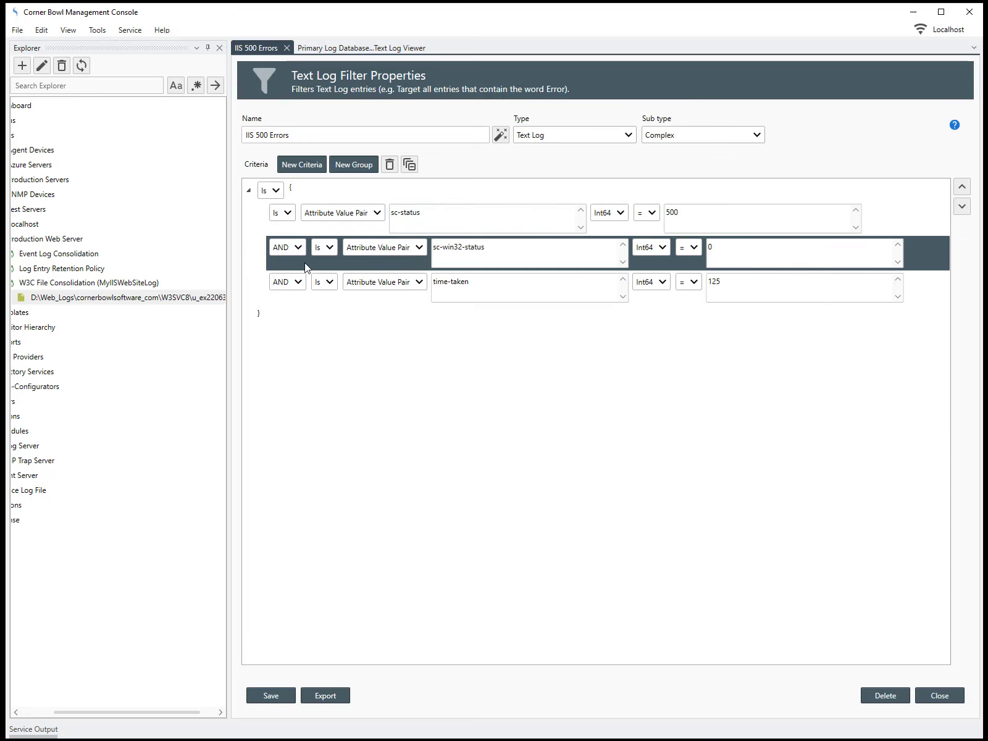
key("Delete")
key("Delete")
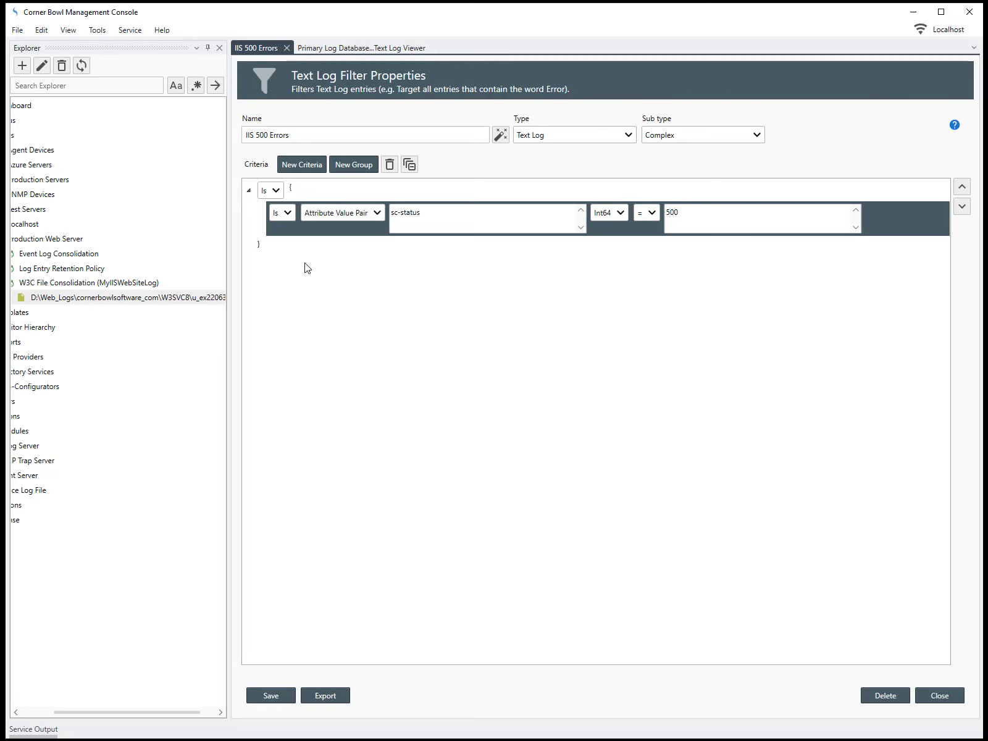
left_click(302, 188)
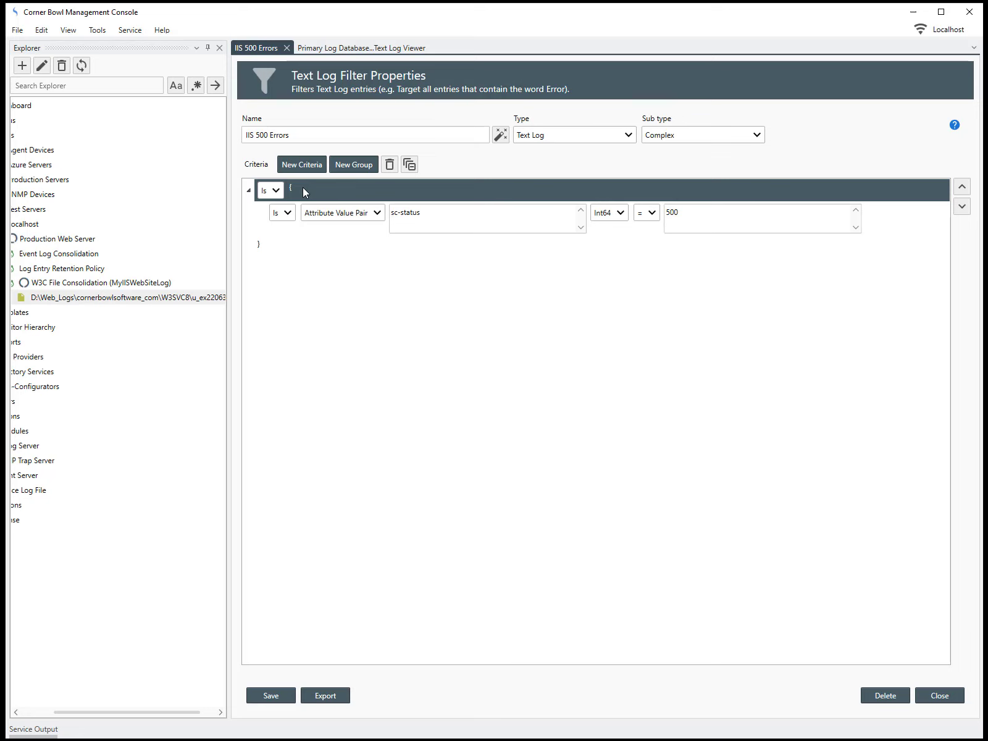
Move sc-status = 500 above its group, delete the empty AND group, and save the filter
left_click(316, 226)
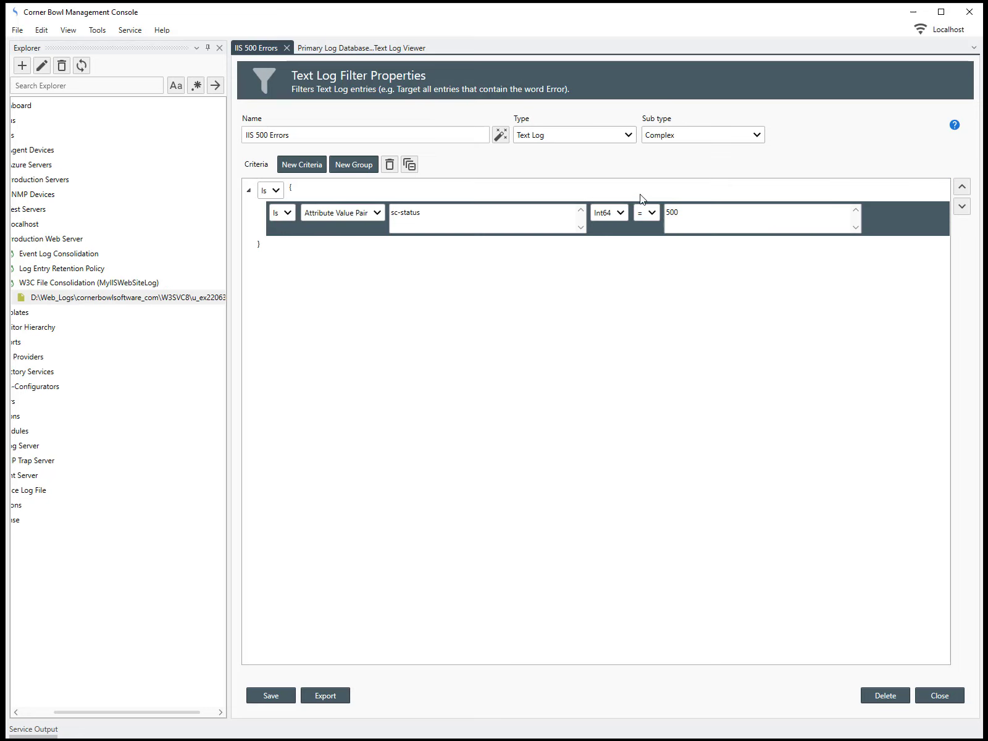
left_click(965, 187)
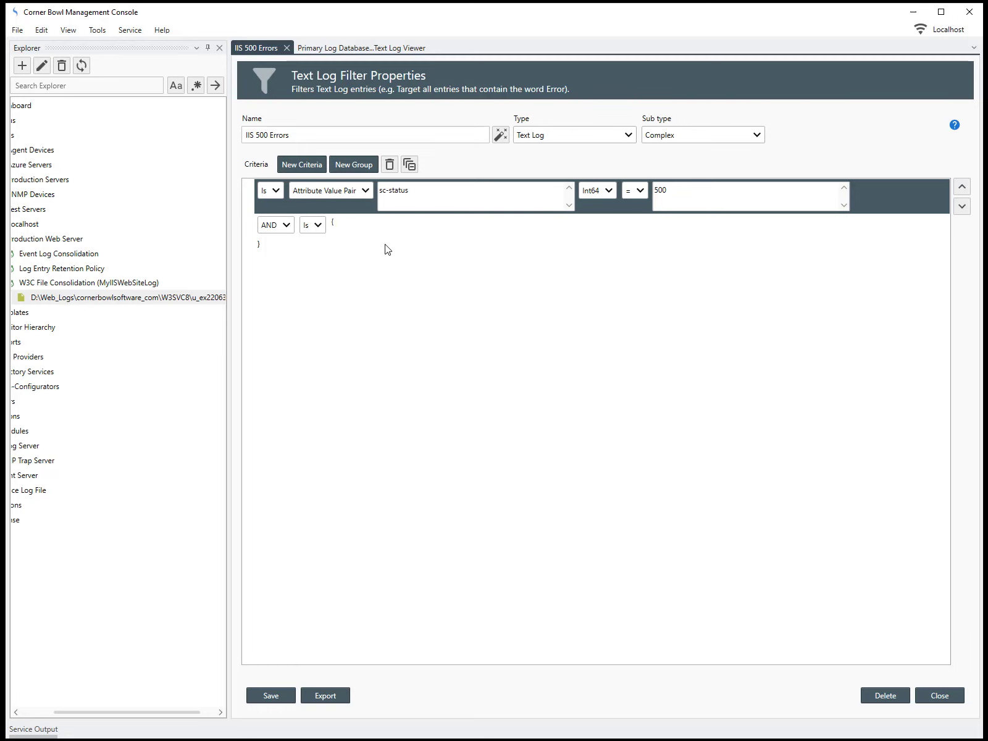
left_click(353, 226)
key("Delete")
left_click(272, 696)
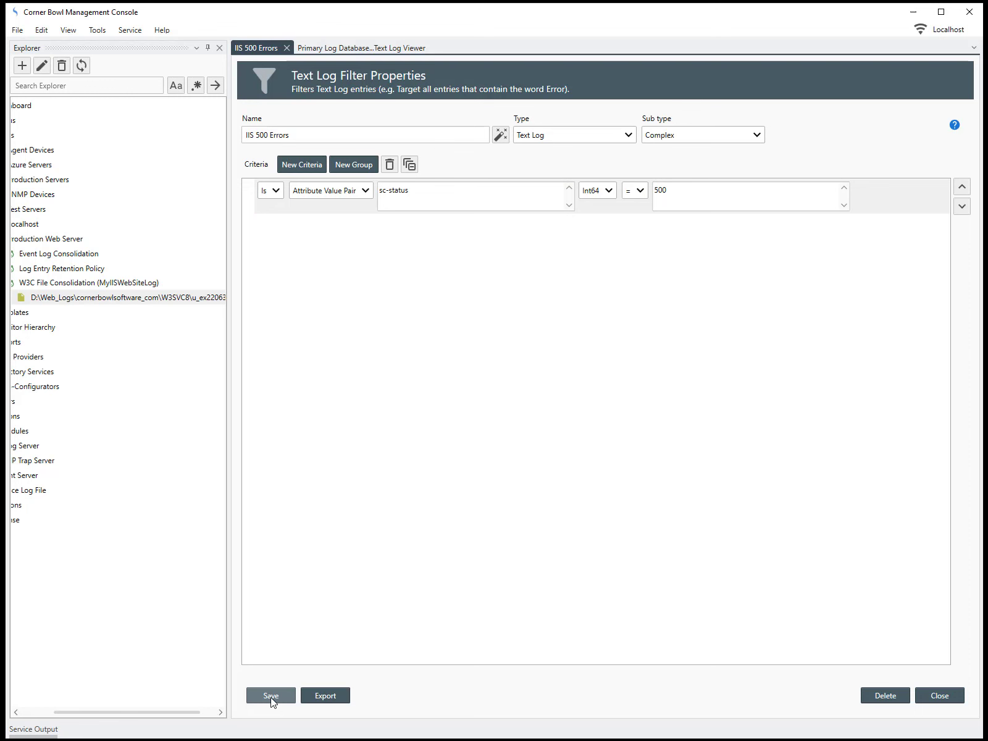
Apply the IIS 500 Errors filter in the consolidated log viewer, leaving only /TestError500
left_click(315, 49)
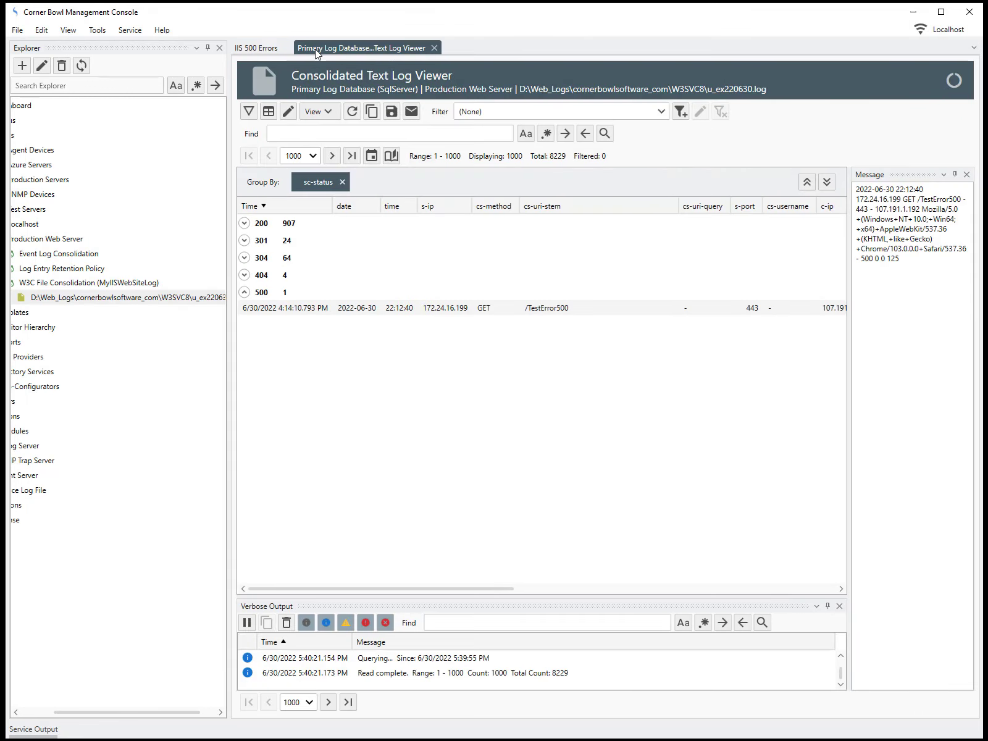
left_click(661, 112)
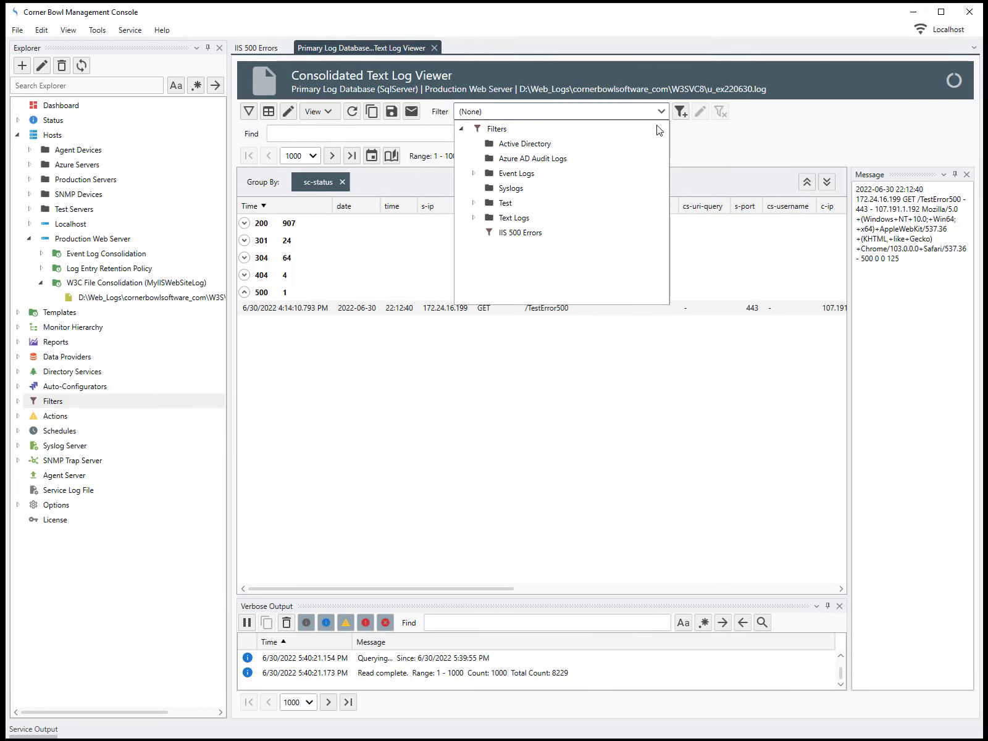
left_click(529, 233)
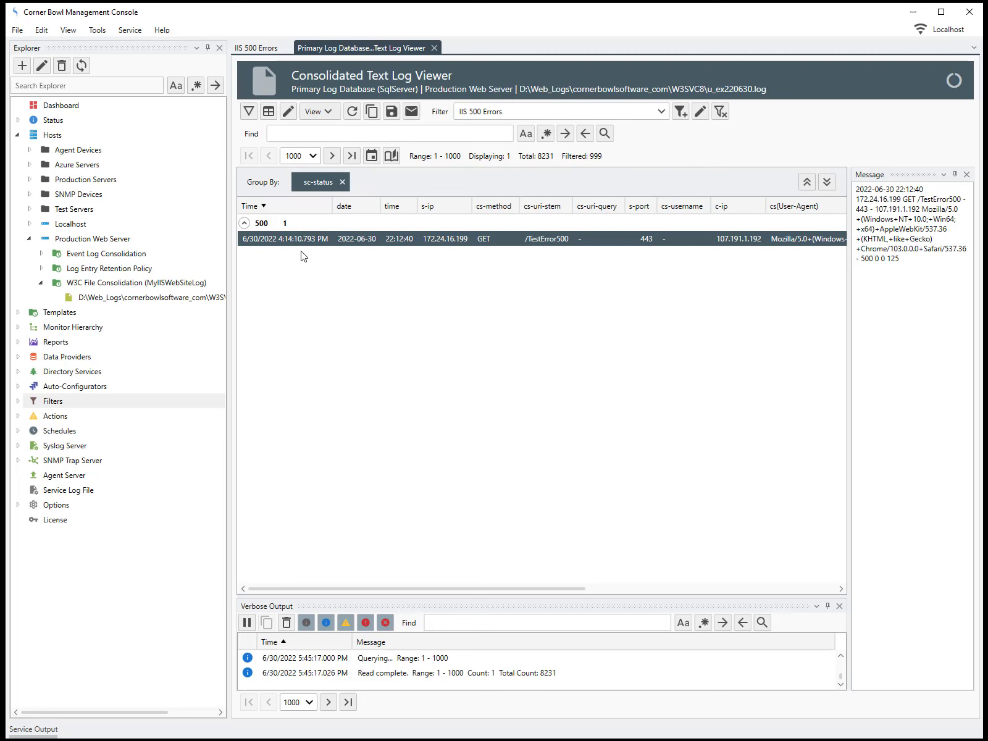
Show the Monitor tab of the W3C File Consolidation template's properties
left_click(177, 286)
right_click(177, 286)
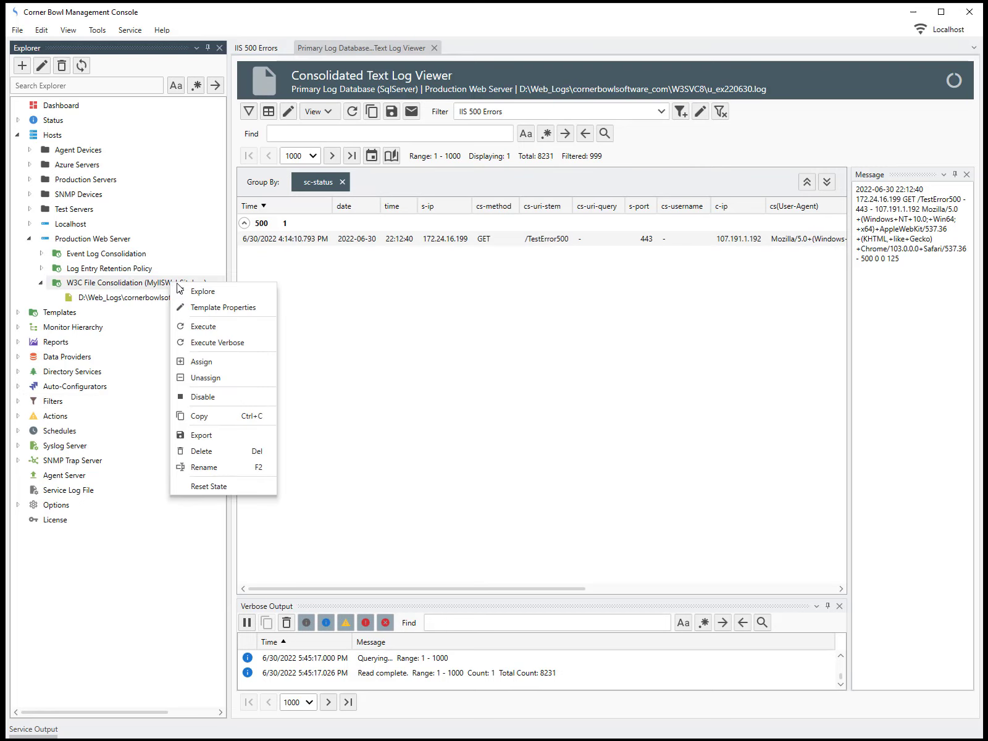
left_click(201, 308)
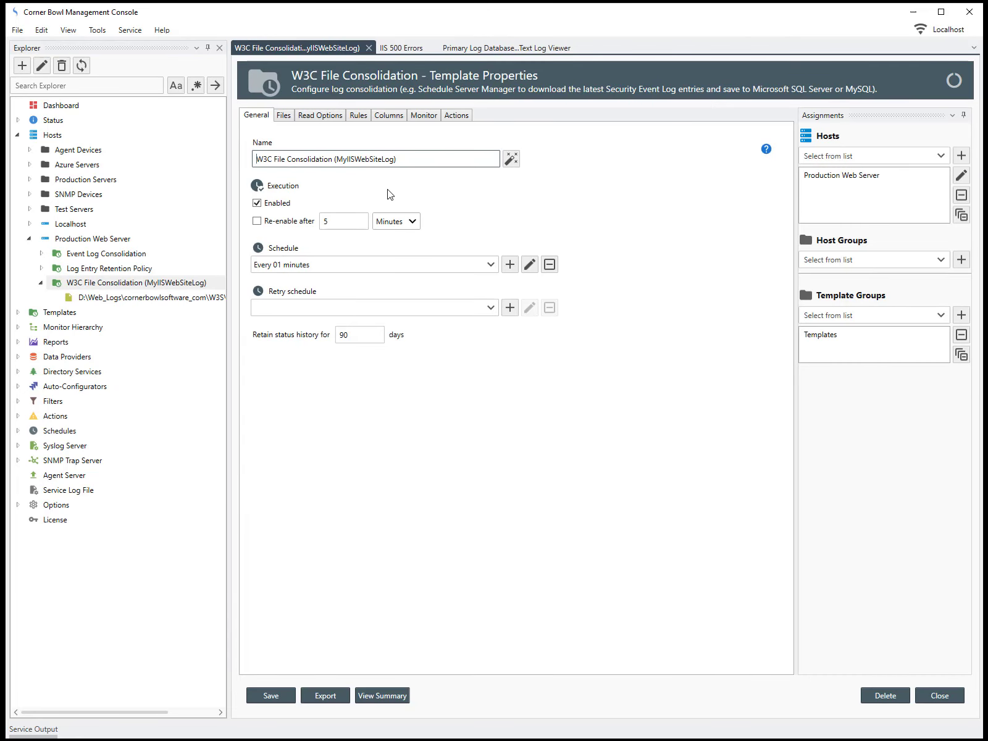
left_click(417, 119)
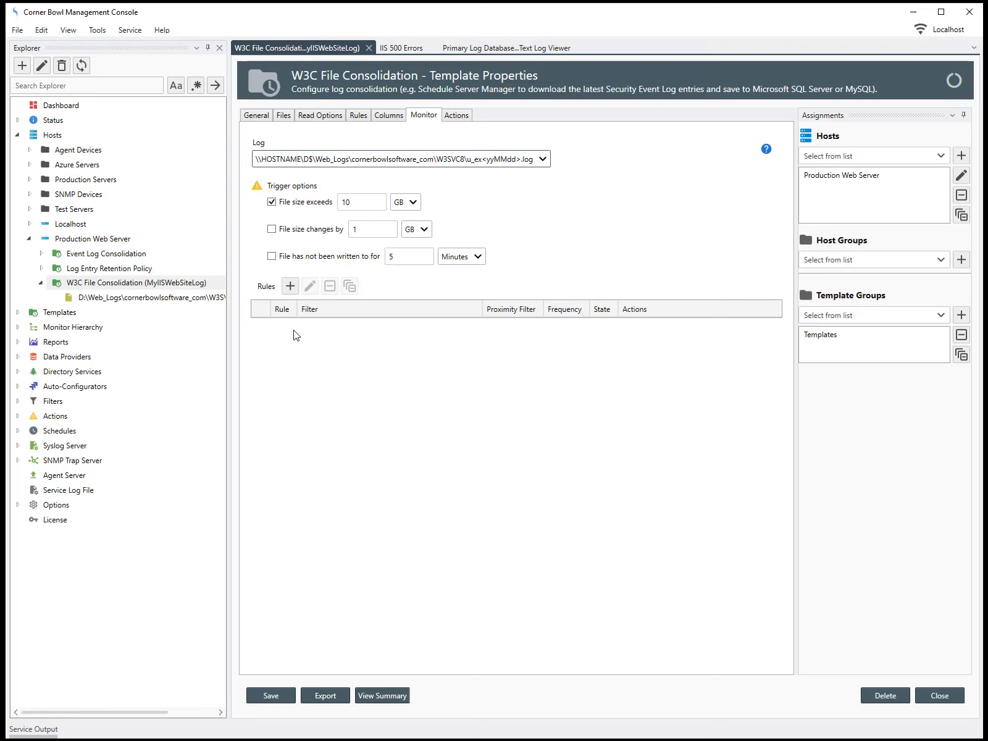
Add a Default rule using the IIS 500 Errors filter with state Critical
left_click(293, 288)
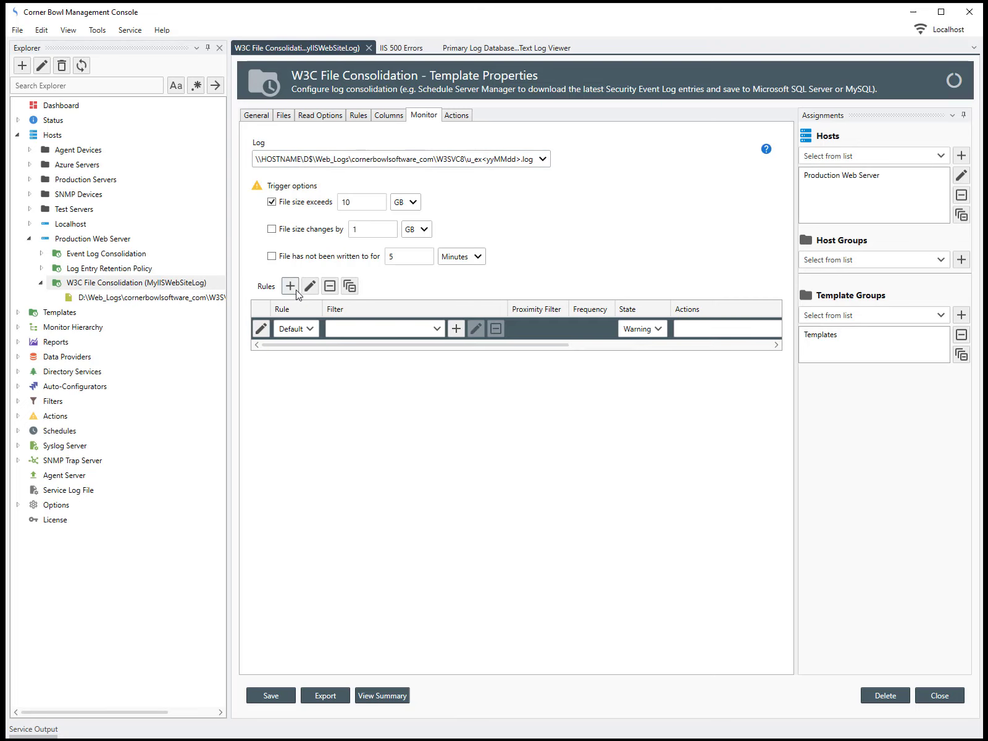
left_click(310, 330)
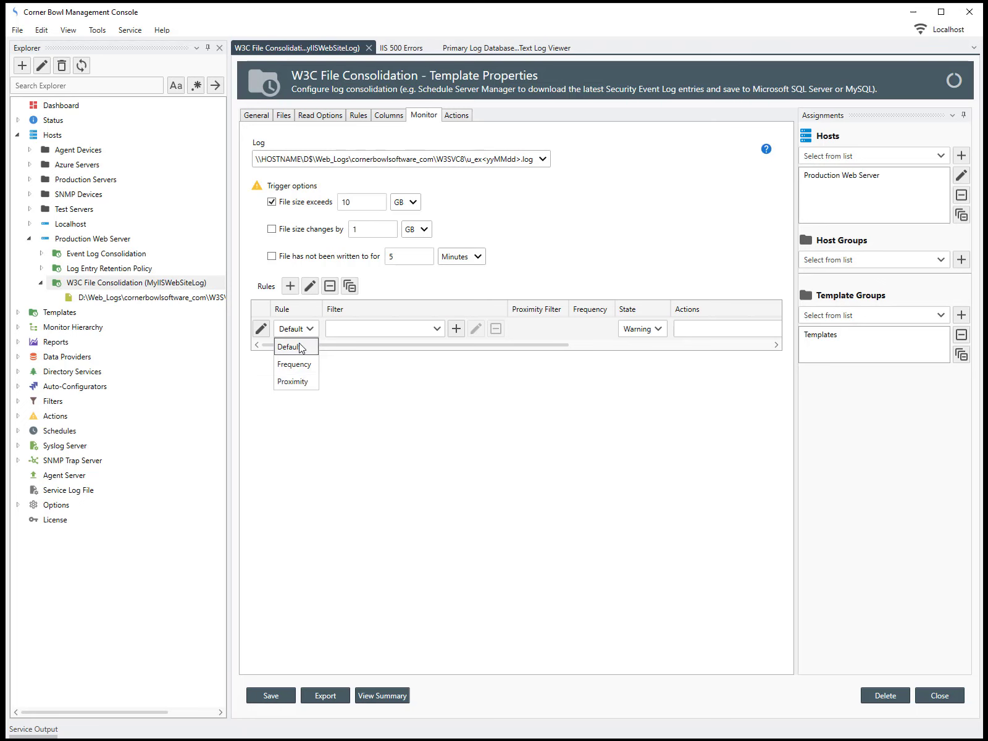
left_click(299, 347)
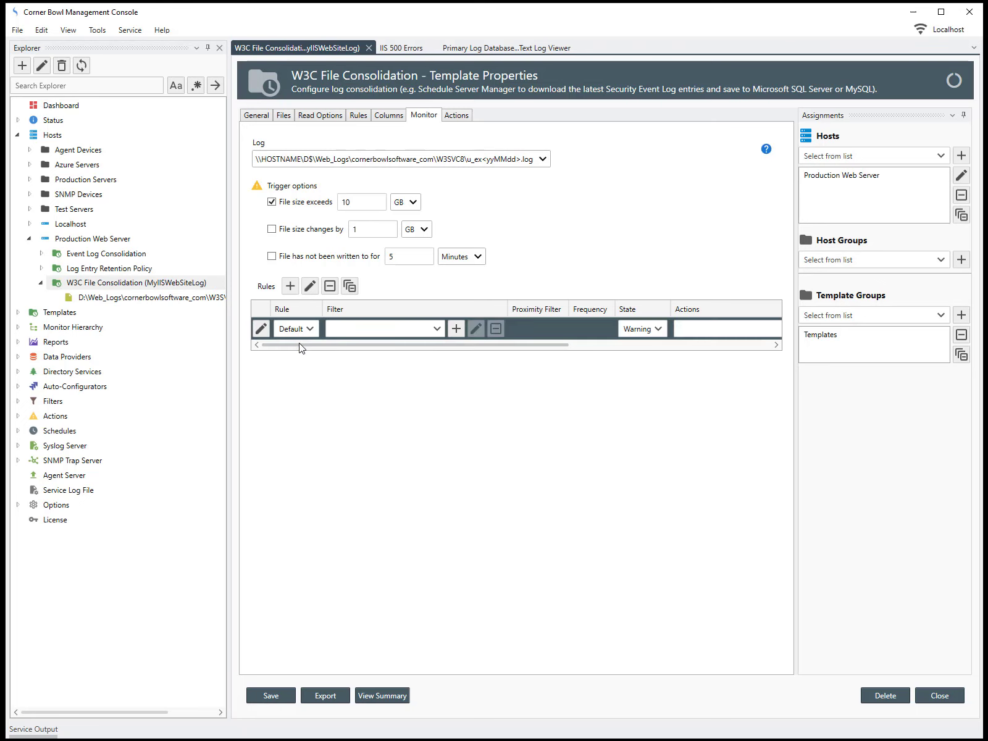
left_click(435, 329)
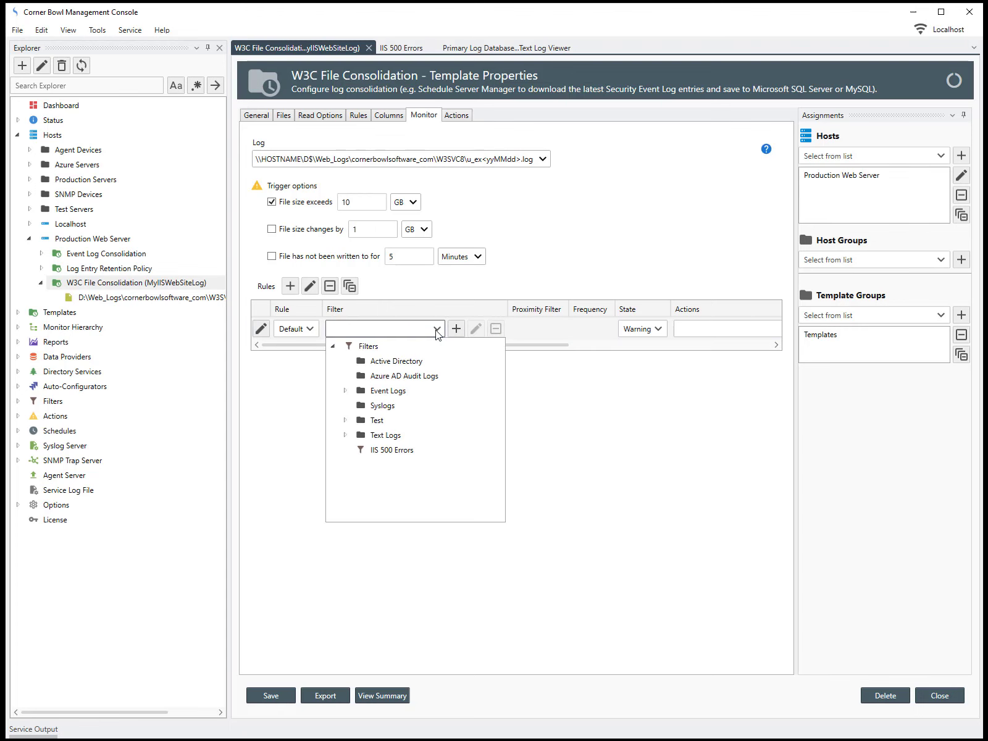
left_click(406, 450)
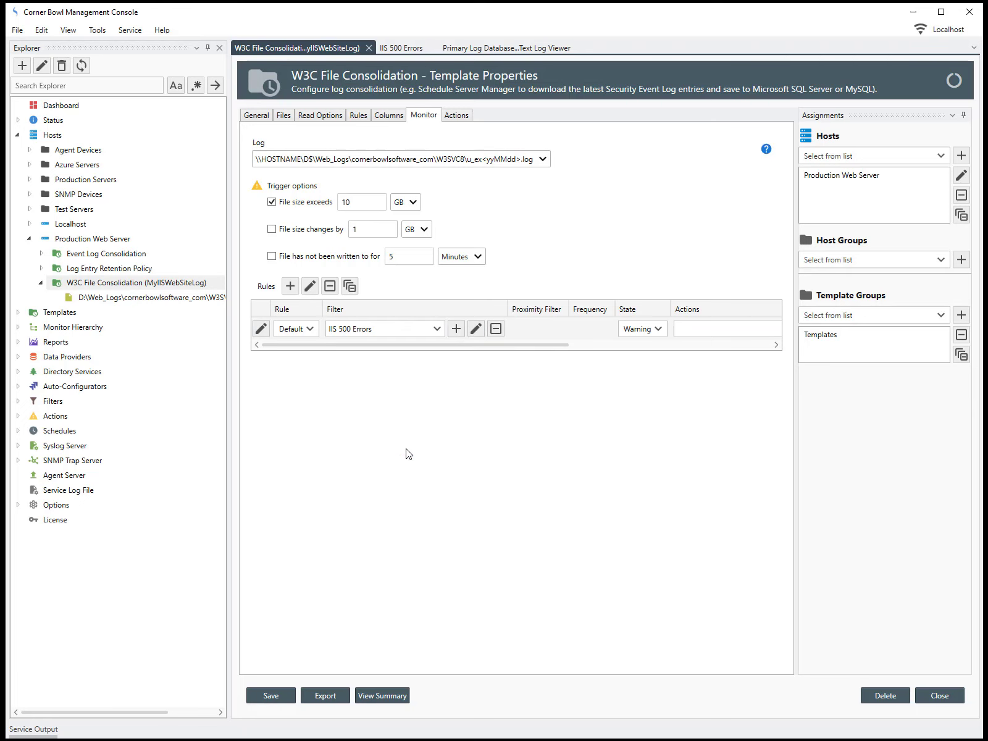
left_click(660, 328)
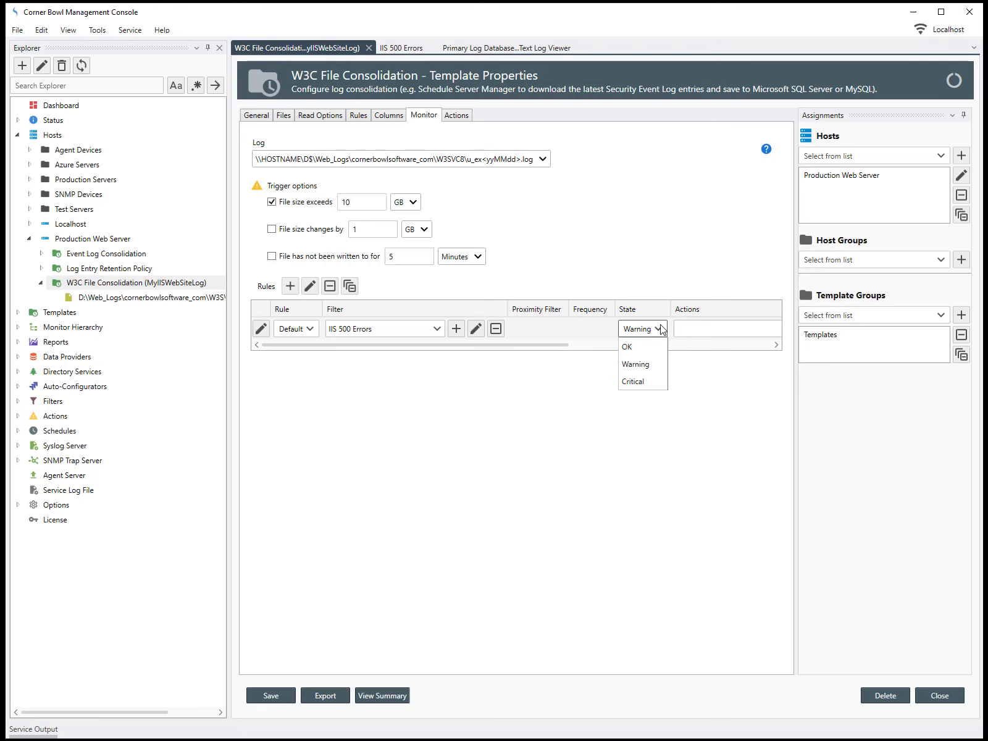
left_click(636, 381)
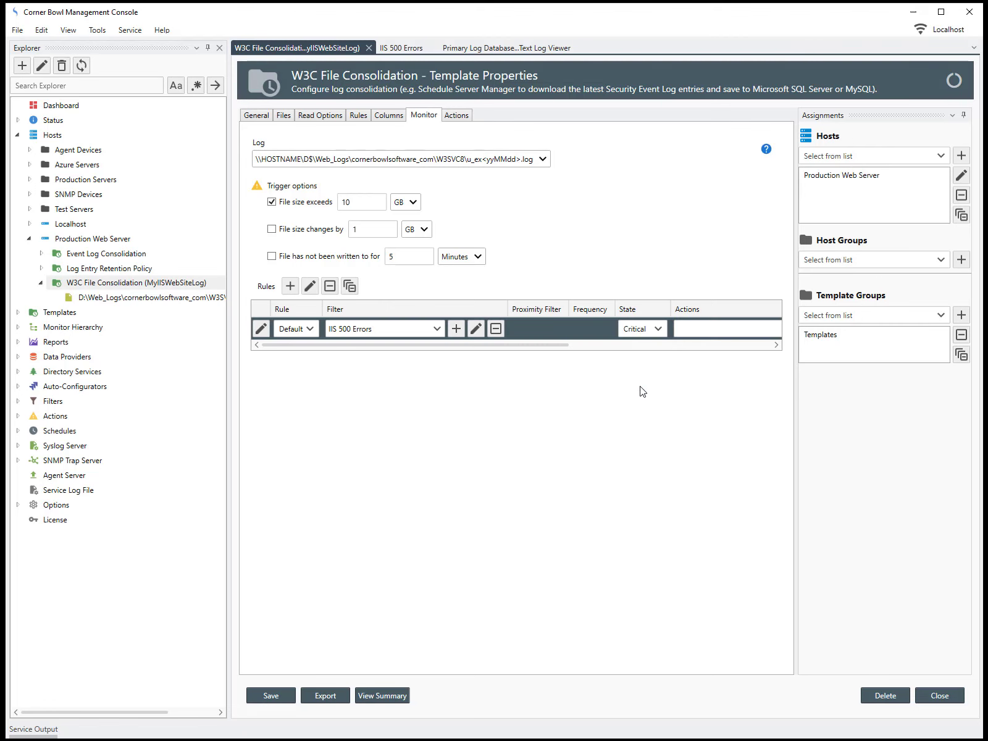
left_click_drag(566, 346, 756, 347)
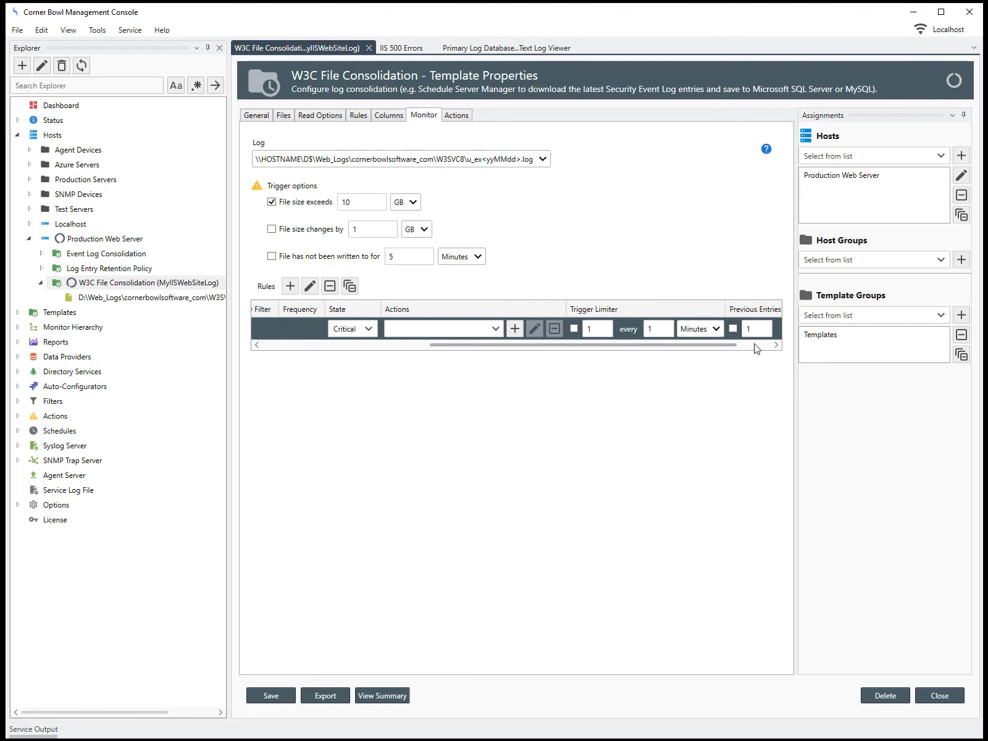
Set the Critical rule's action to Email > Send an Email
left_click(437, 329)
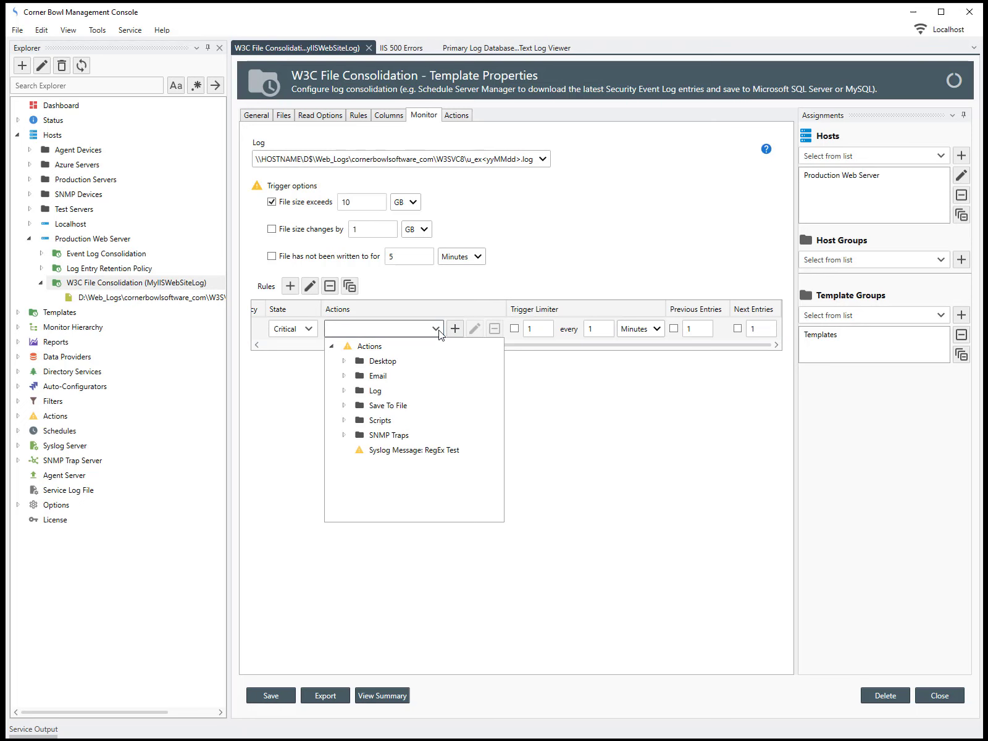
left_click(344, 376)
left_click(395, 441)
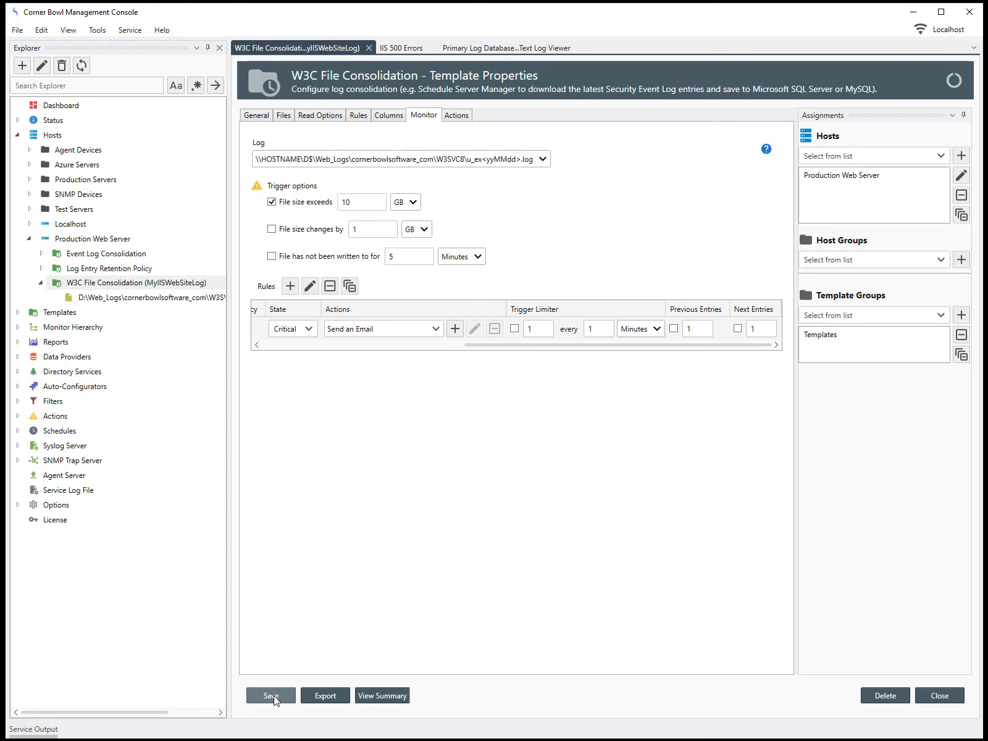
Explore the W3C File Consolidation template and run it, getting Critical from the IIS 500 Errors filter
right_click(92, 288)
left_click(107, 296)
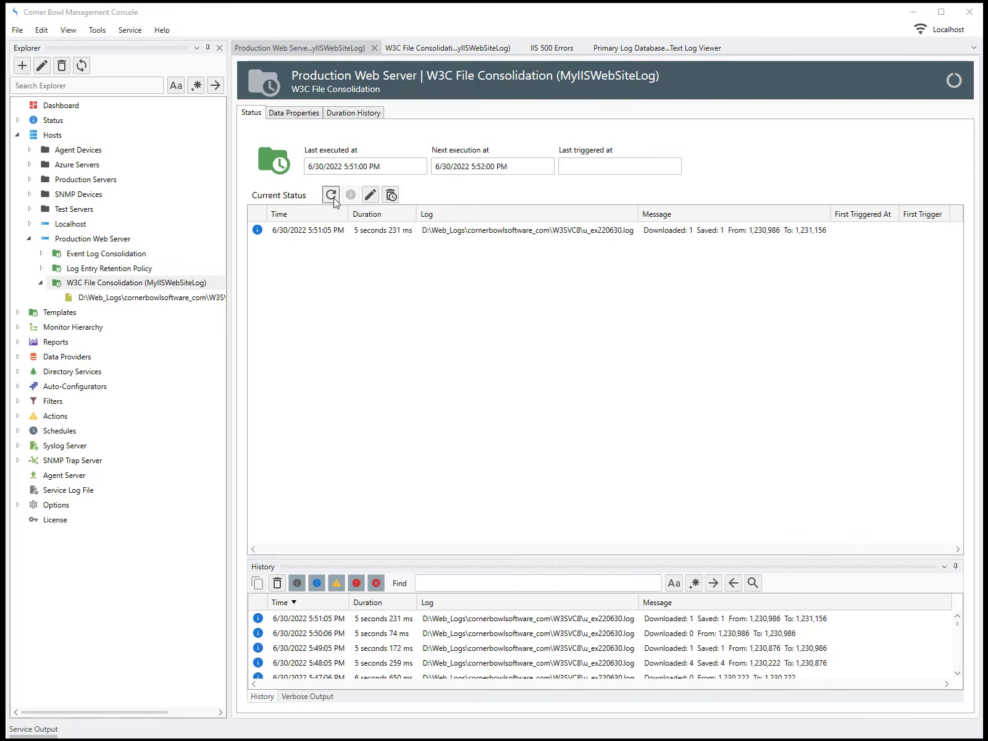
left_click(331, 195)
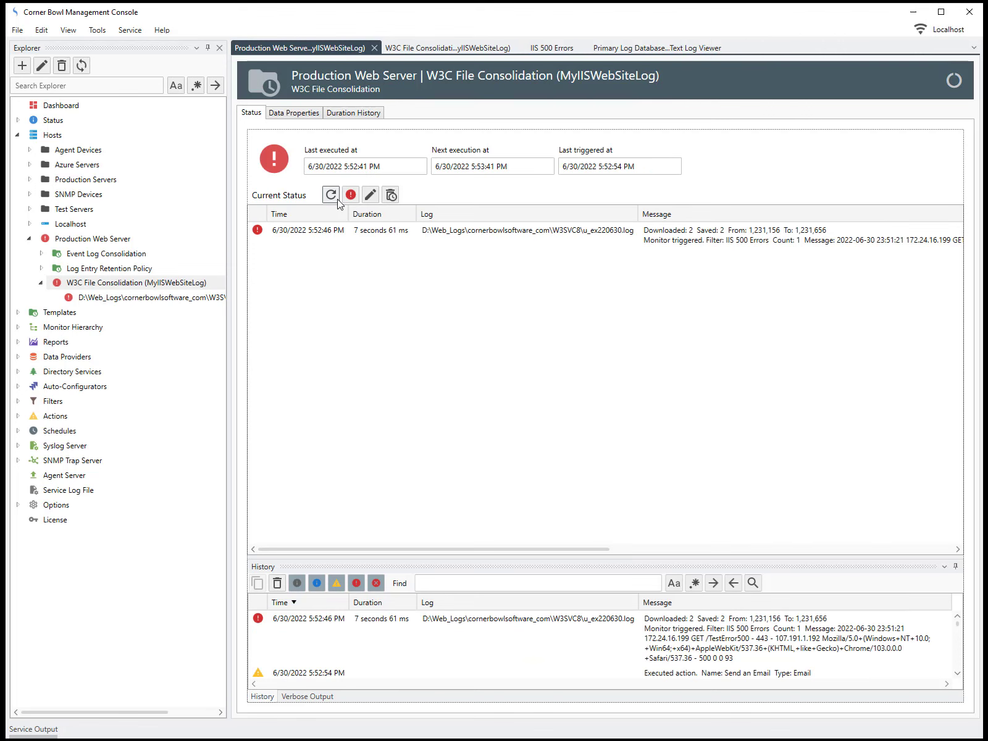
Show the column definitions, _date through time-taken, of the new IIS Log File Monitor
left_click(353, 236)
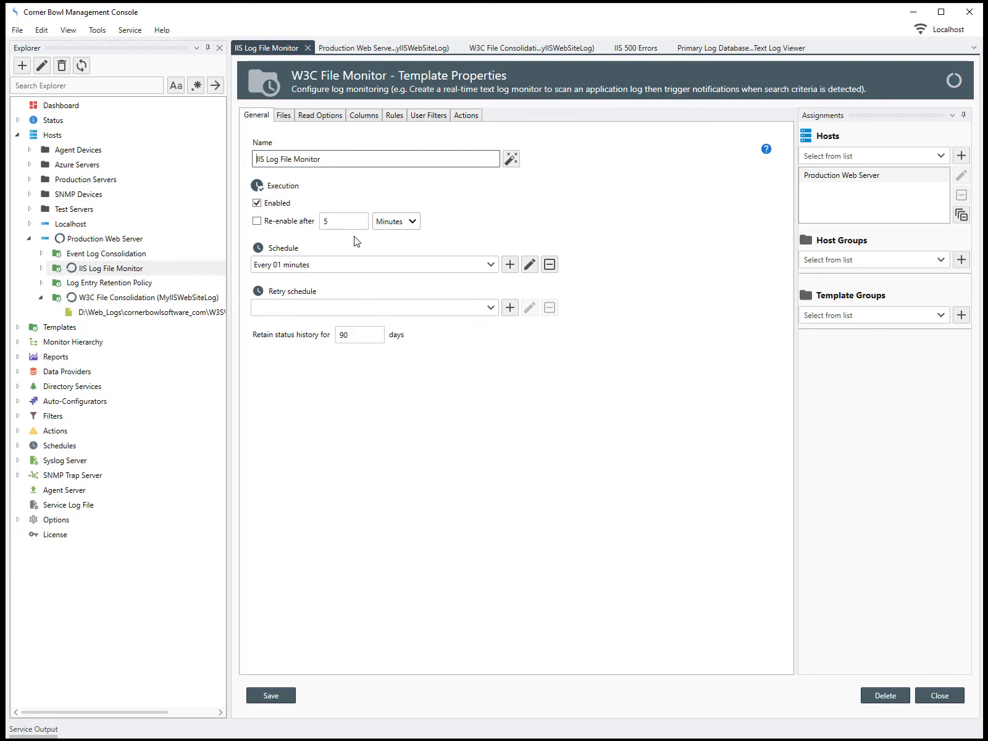
left_click(364, 115)
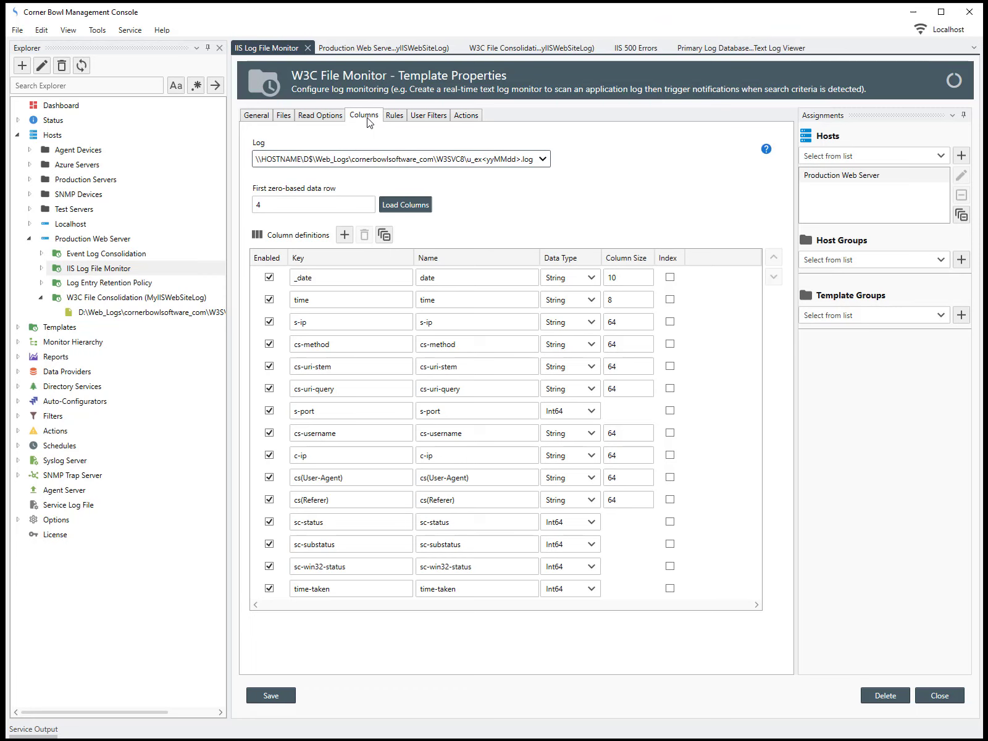
Disable the s-ip, cs-method, cs-uri-query, s-port and cs-username columns
left_click(271, 324)
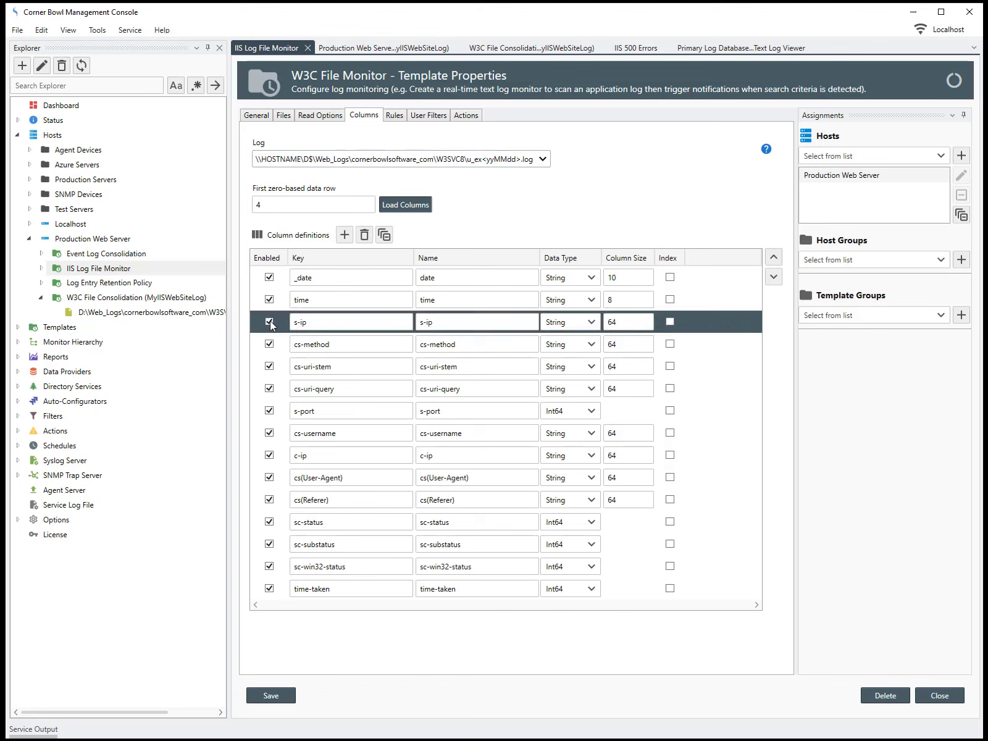
left_click(271, 322)
left_click(270, 344)
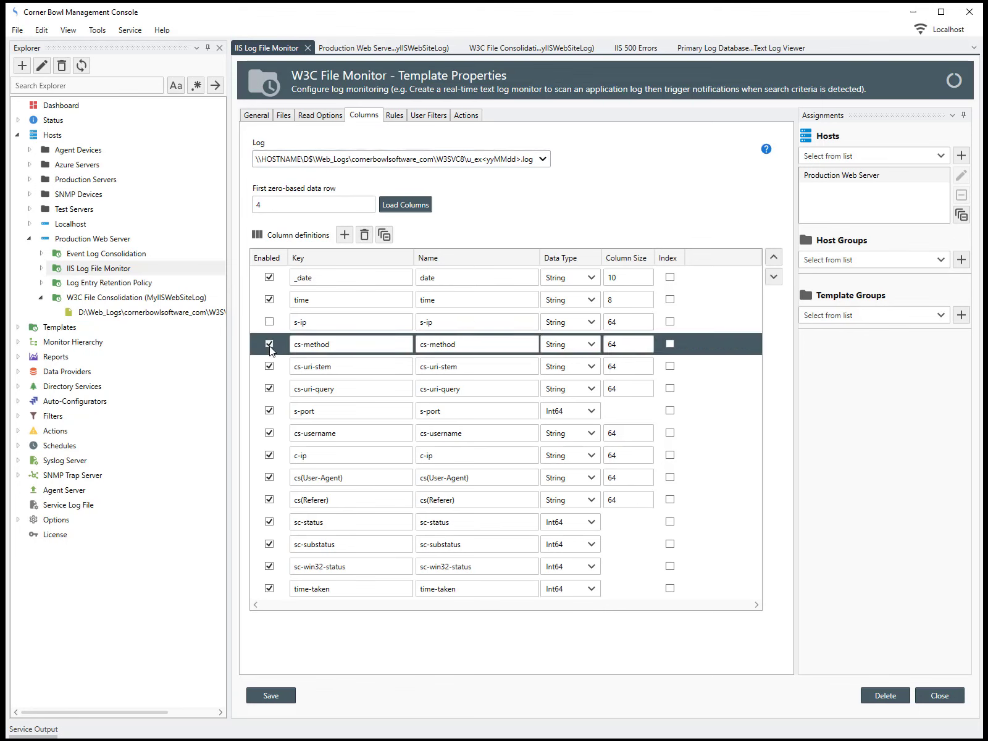
left_click(270, 344)
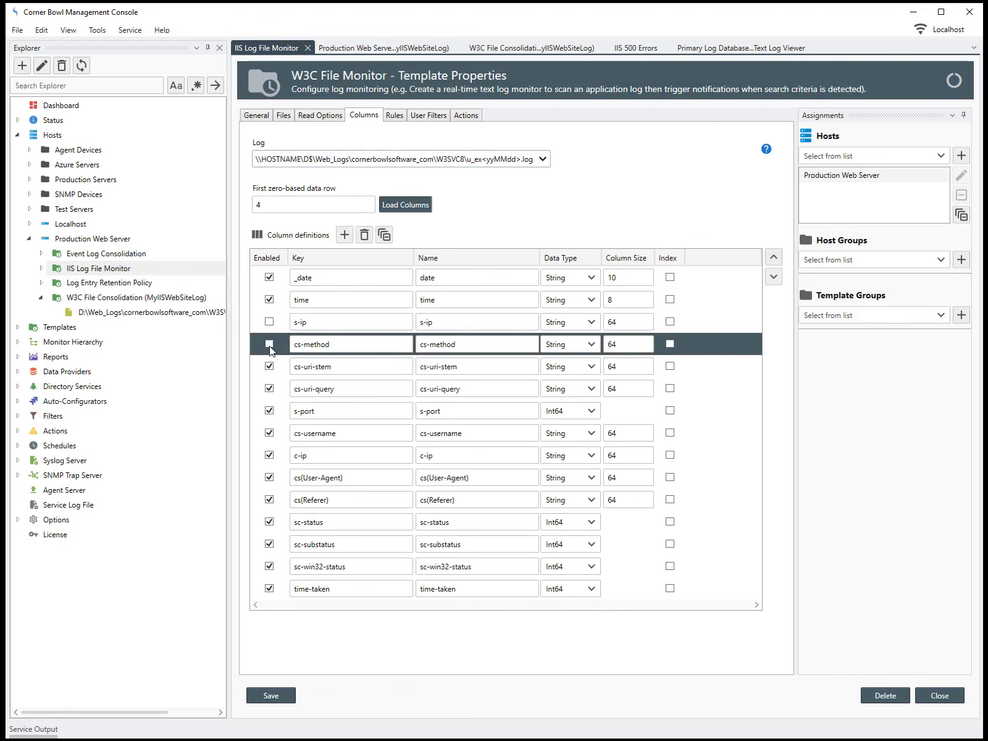
left_click(269, 389)
left_click(269, 388)
left_click(269, 410)
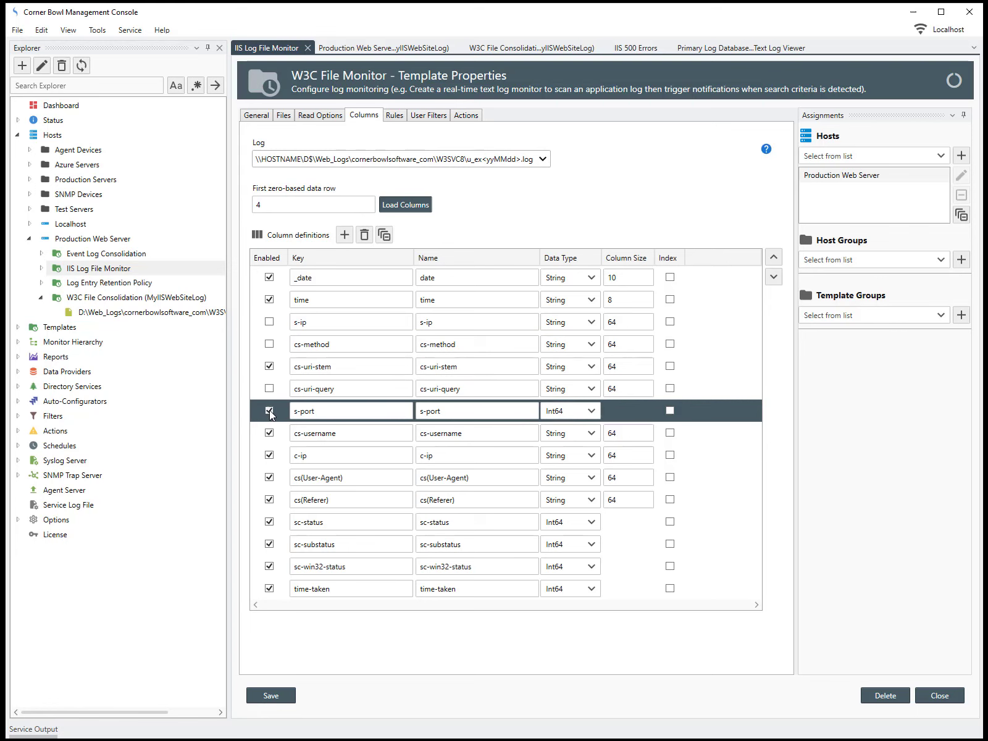
left_click(269, 410)
left_click(269, 433)
left_click(270, 433)
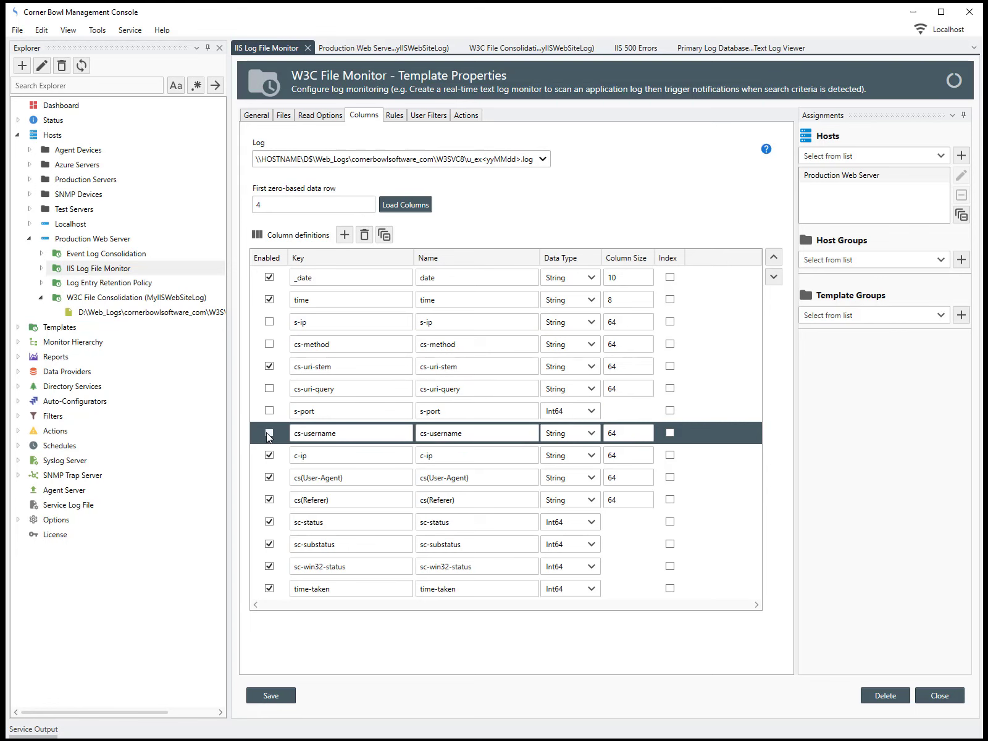
Disable cs(User-Agent), sc-substatus, sc-win32-status and time-taken, then save the monitor
left_click(269, 477)
left_click(269, 477)
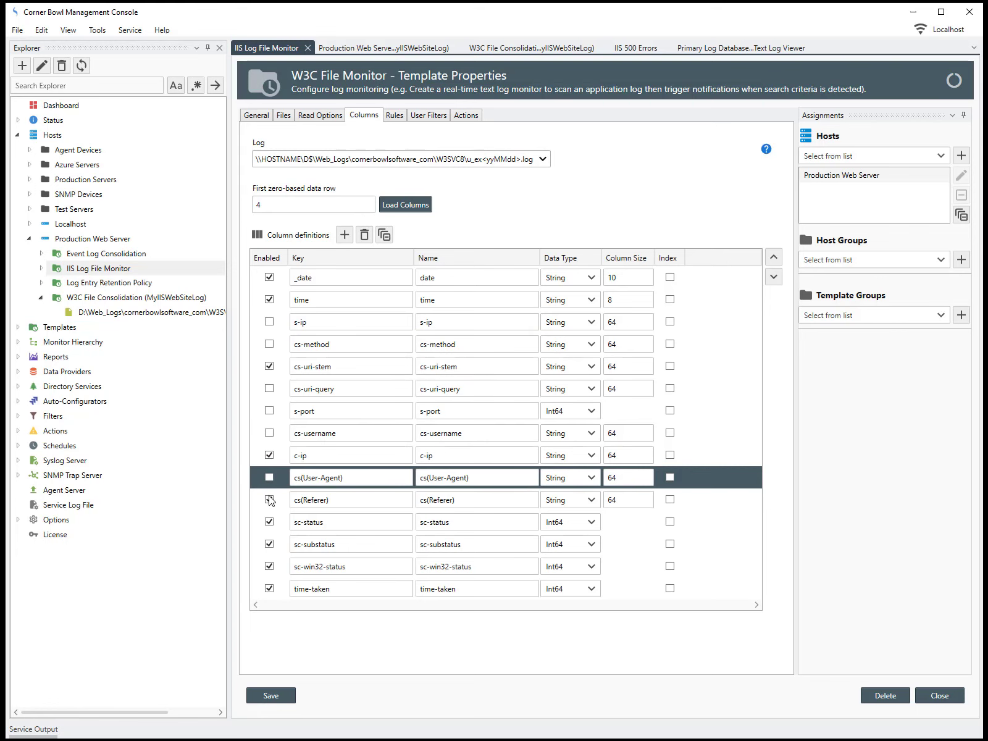
left_click(269, 544)
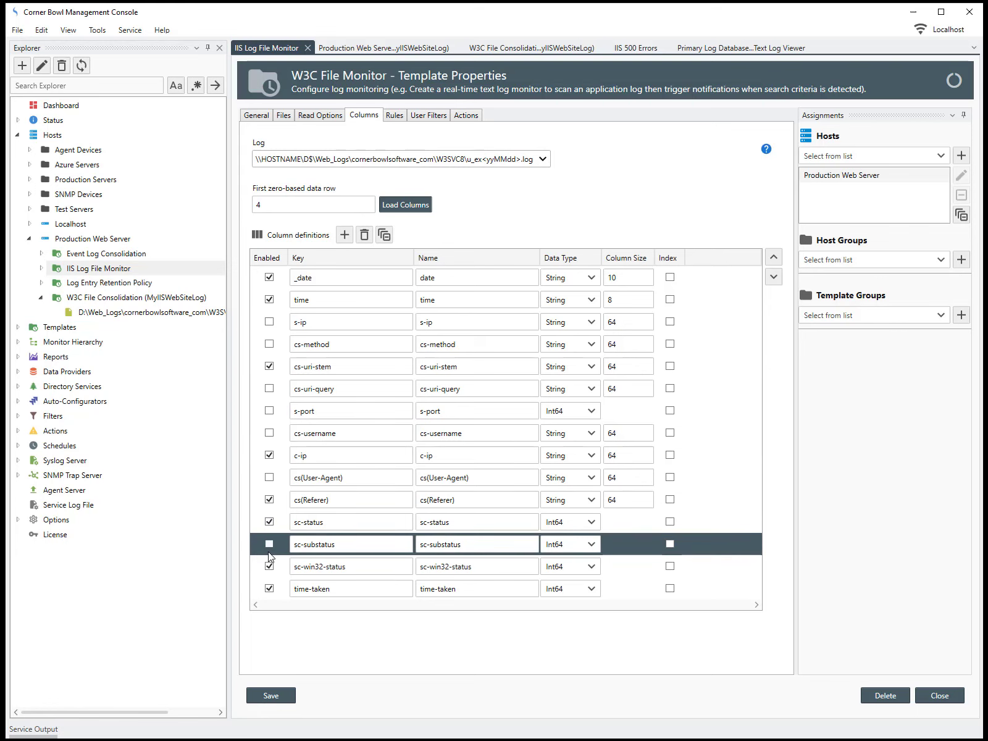
left_click(269, 544)
left_click(270, 566)
left_click(269, 566)
left_click(270, 588)
left_click(270, 589)
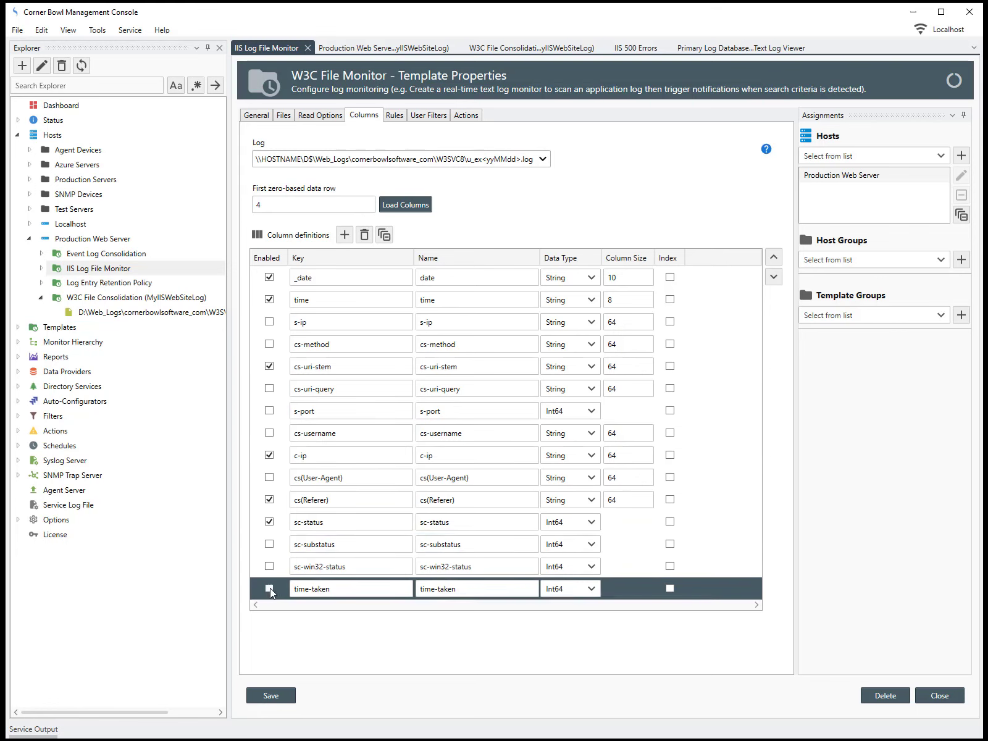
left_click(275, 696)
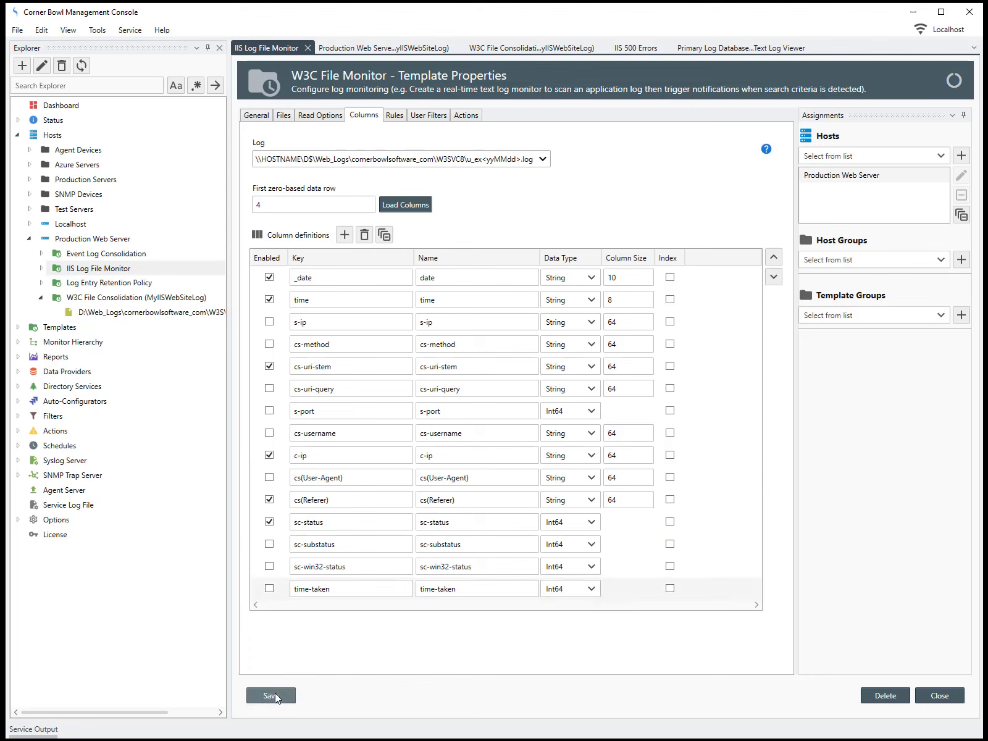